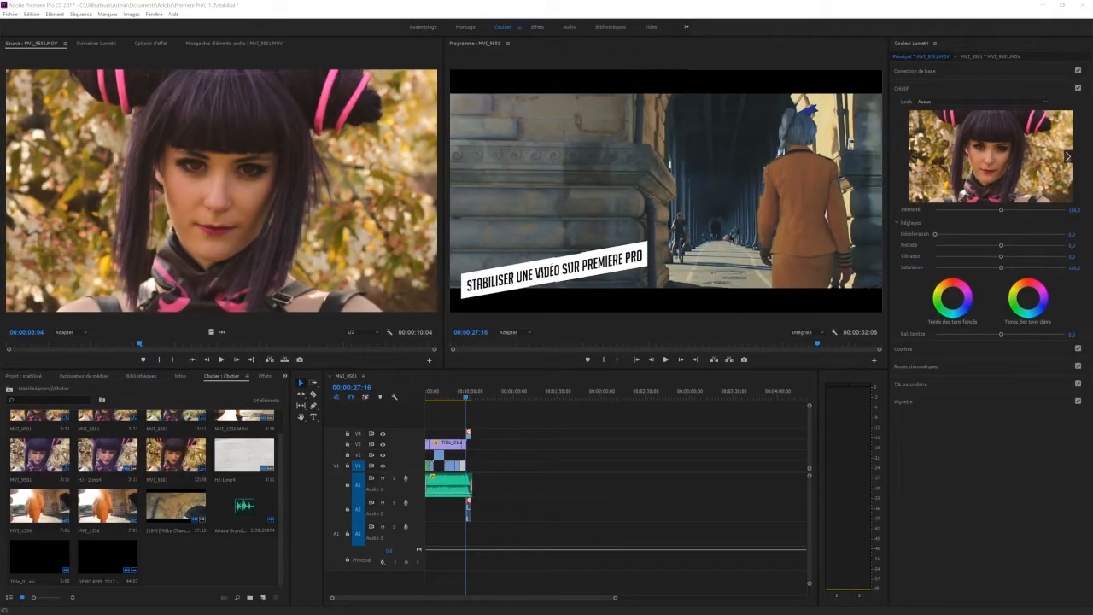
pyautogui.scroll(1, 58, 446)
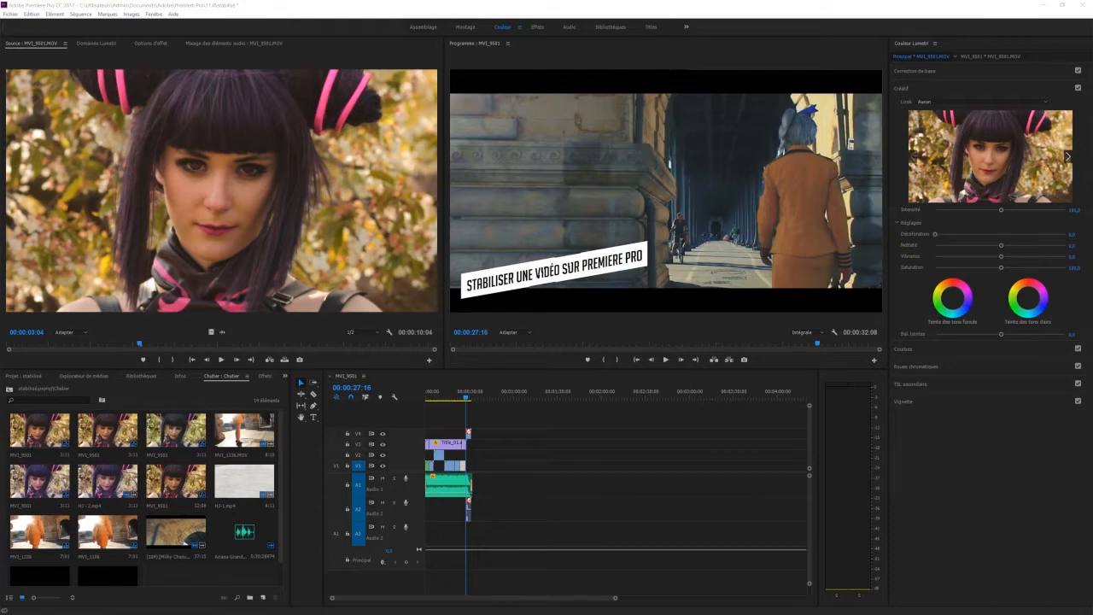
pyautogui.scroll(-1, 179, 561)
pyautogui.scroll(1, 179, 562)
pyautogui.click(45, 443)
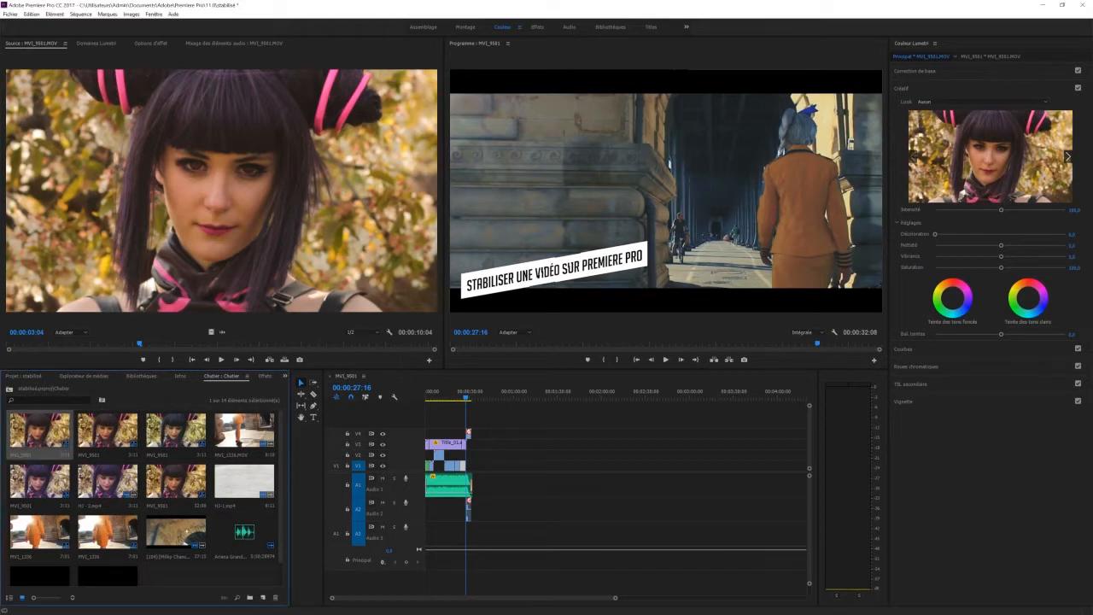
pyautogui.scroll(-1, 46, 444)
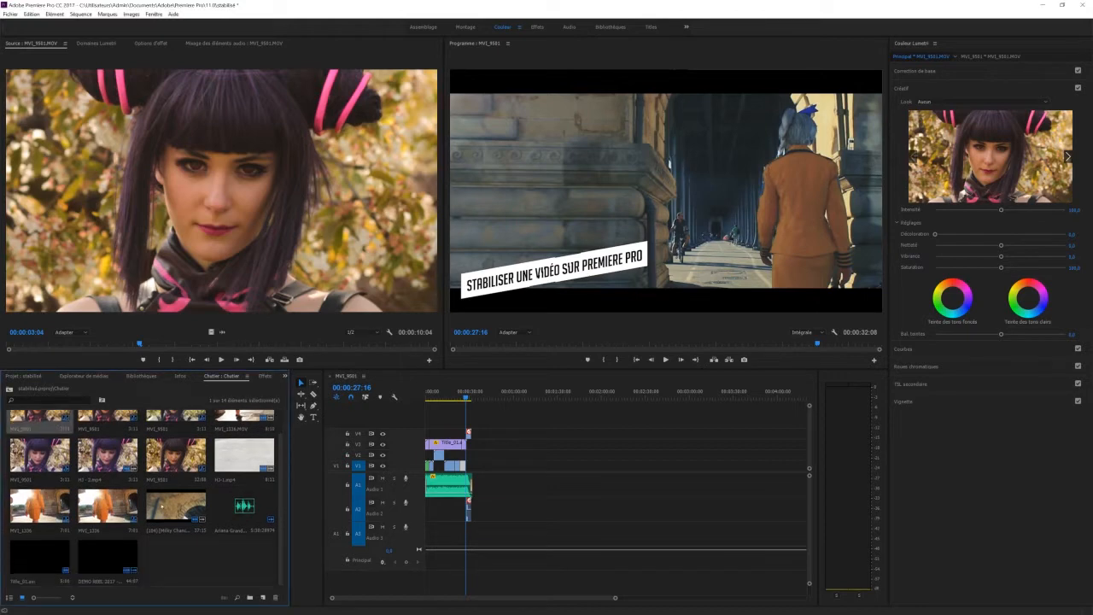
# Create a new sequence from the MVI_9501.MOV clip in the project's root folder
pyautogui.click(17, 373)
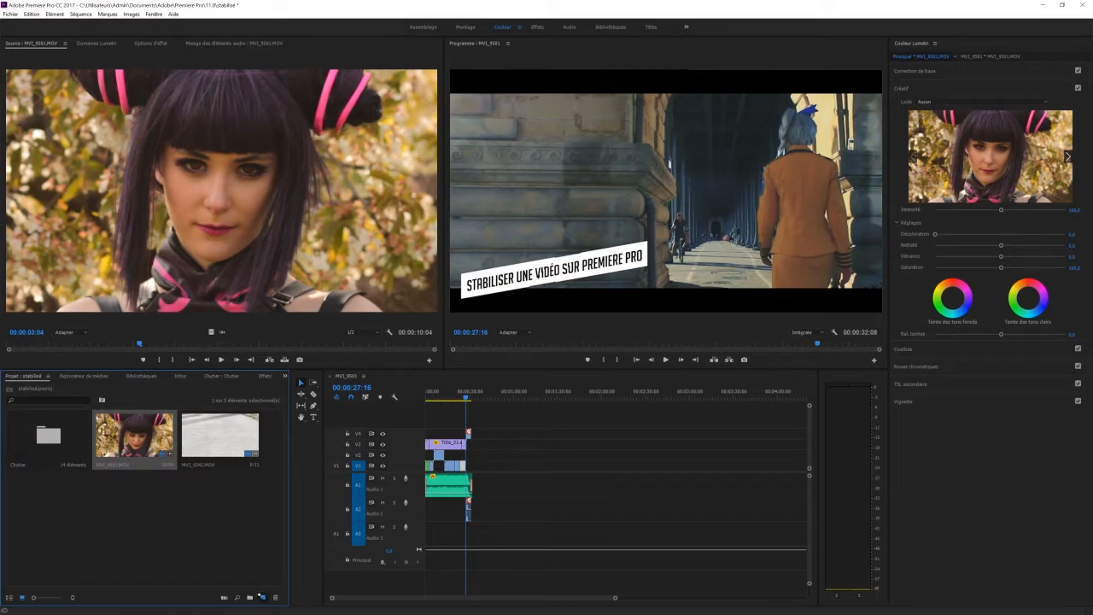
pyautogui.moveTo(261, 595); pyautogui.dragTo(262, 597)
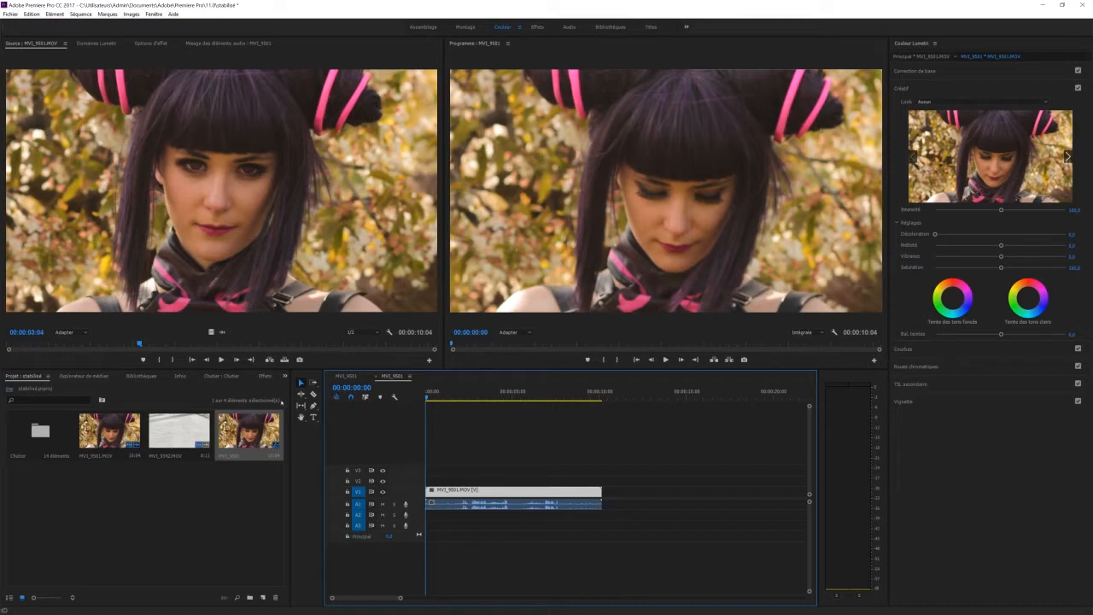
# Play the original MVI_9501.MOV source clip from its beginning to check how shaky the footage is
pyautogui.moveTo(142, 344); pyautogui.dragTo(12, 345)
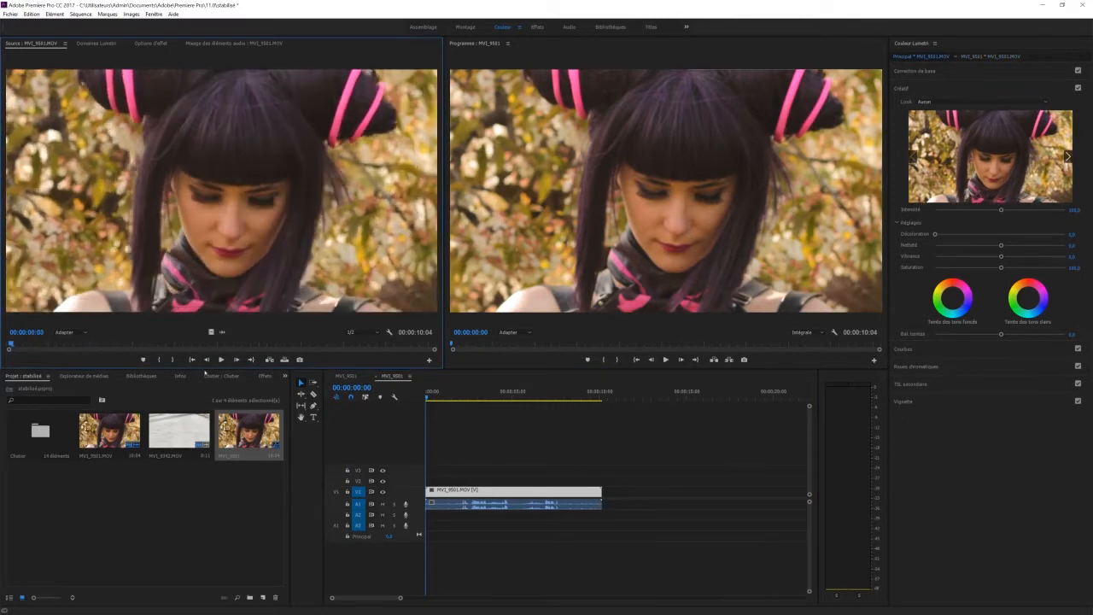
pyautogui.click(220, 360)
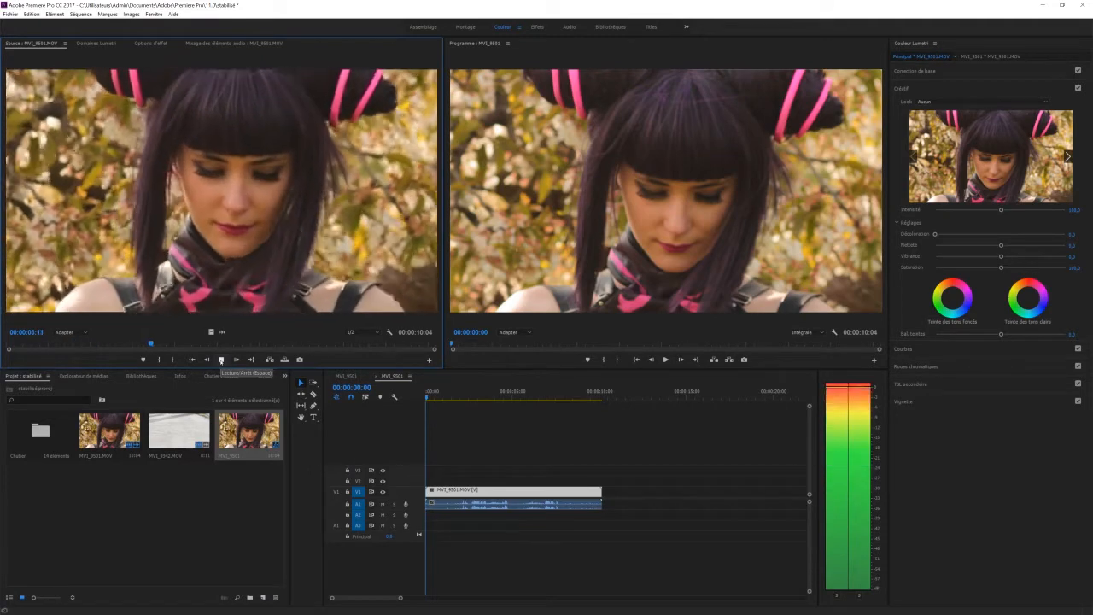
pyautogui.click(221, 360)
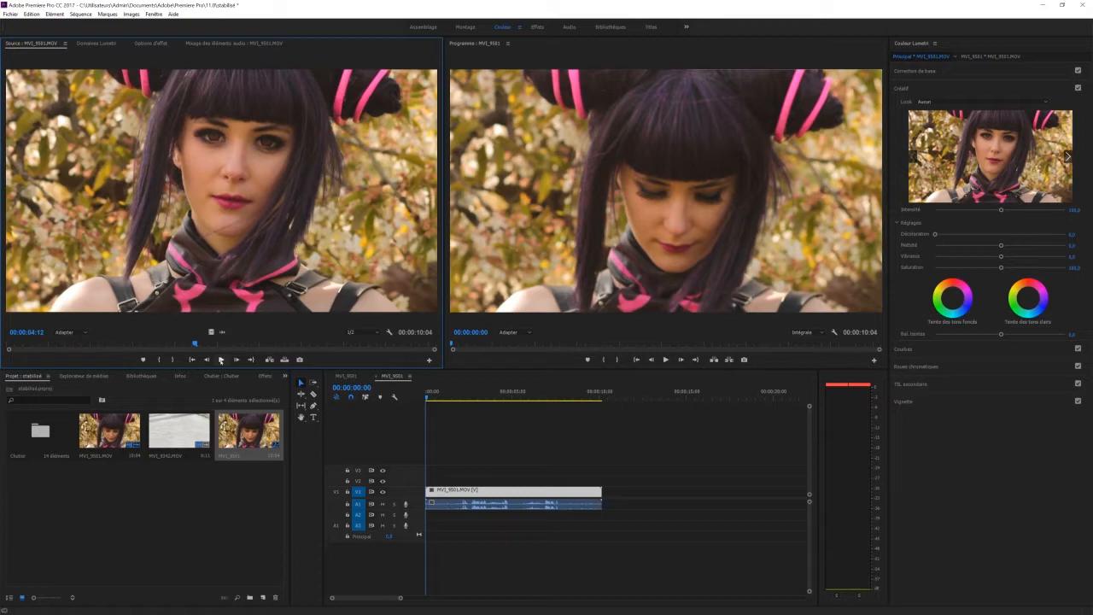
# Search the effects for "stabi" and apply Stabilisation de déformation to the MVI_9501.MOV clip in the timeline
pyautogui.click(265, 376)
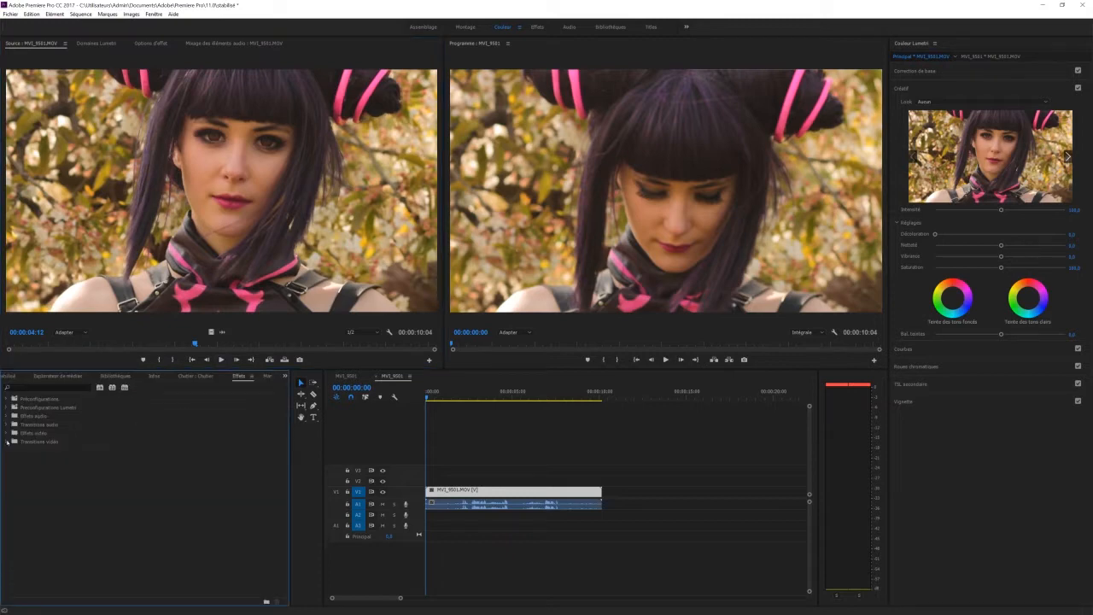
pyautogui.click(7, 442)
pyautogui.click(48, 388)
pyautogui.write('stabil')
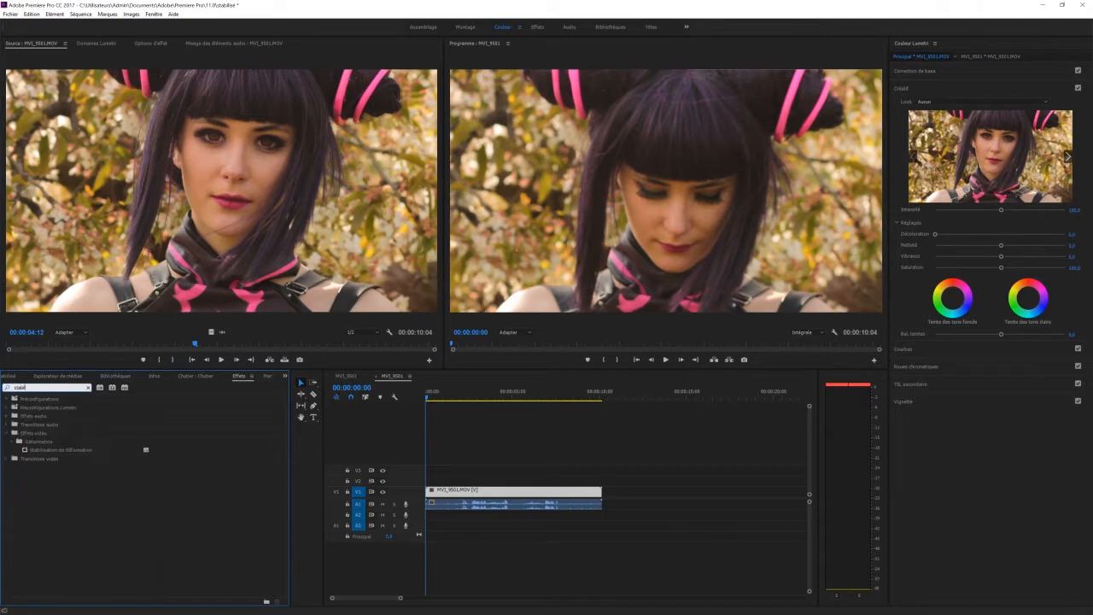
pyautogui.moveTo(83, 450); pyautogui.dragTo(513, 493)
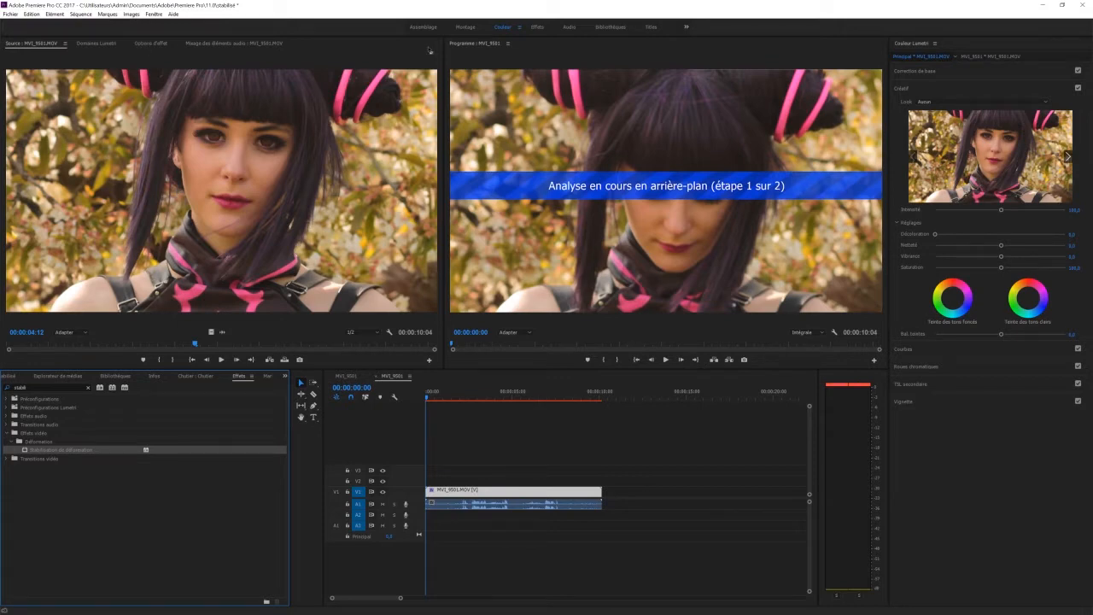
# Enable Conserver l'échelle and the advanced Analyse détaillée option in the timeline clip's stabilisation effect
pyautogui.click(151, 43)
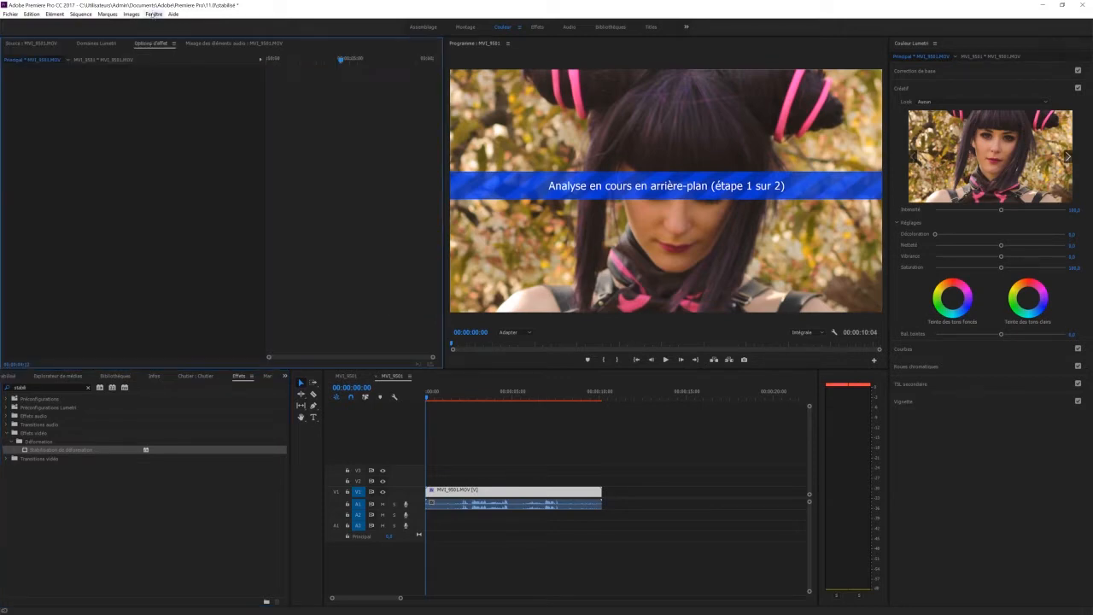
pyautogui.click(460, 490)
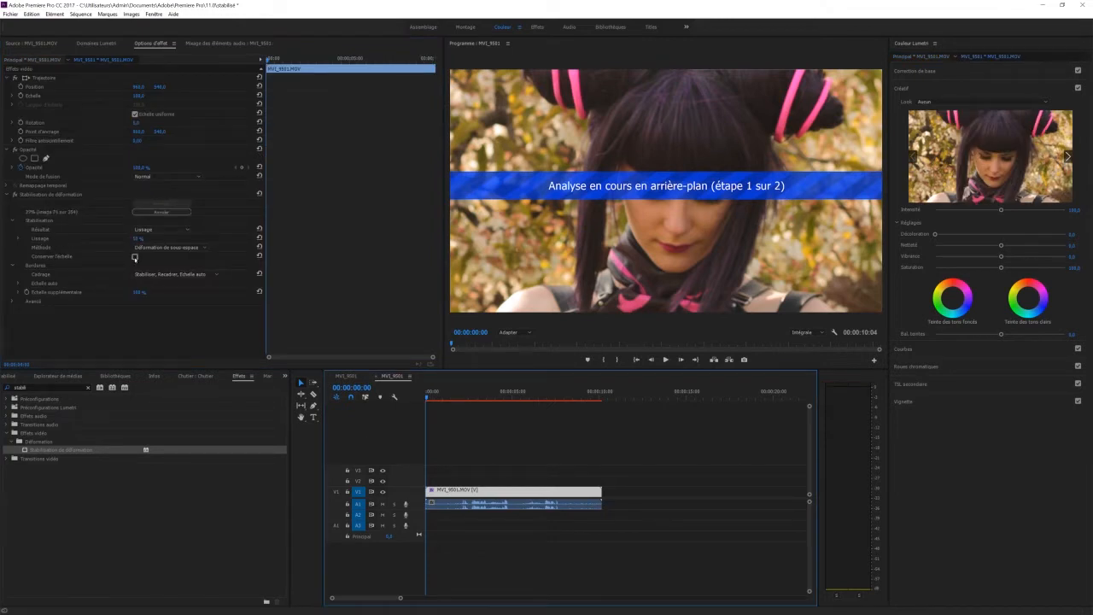
pyautogui.click(134, 256)
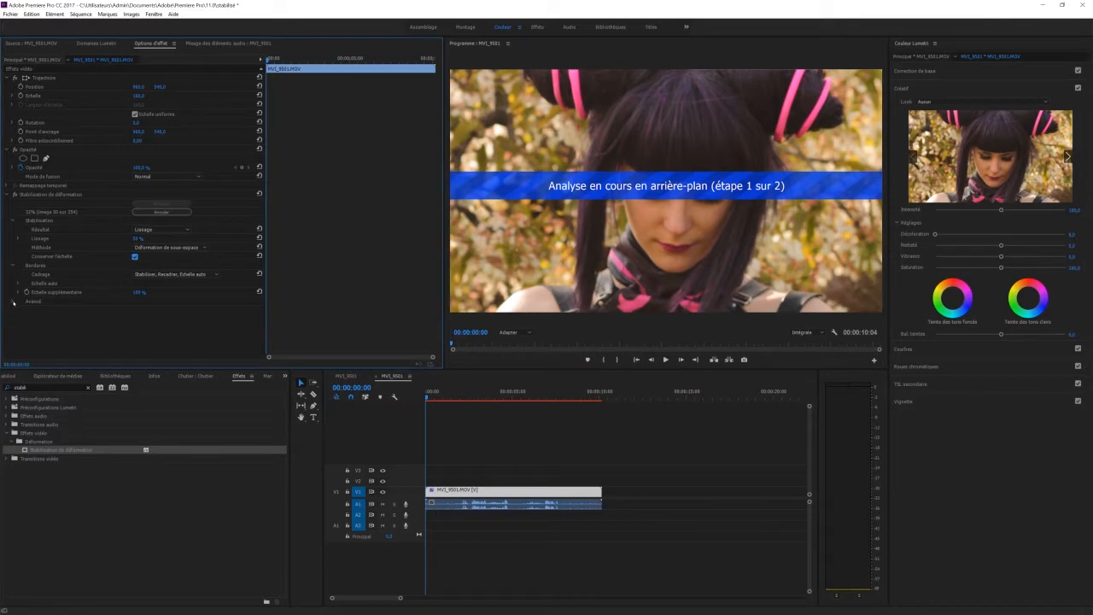
pyautogui.click(14, 301)
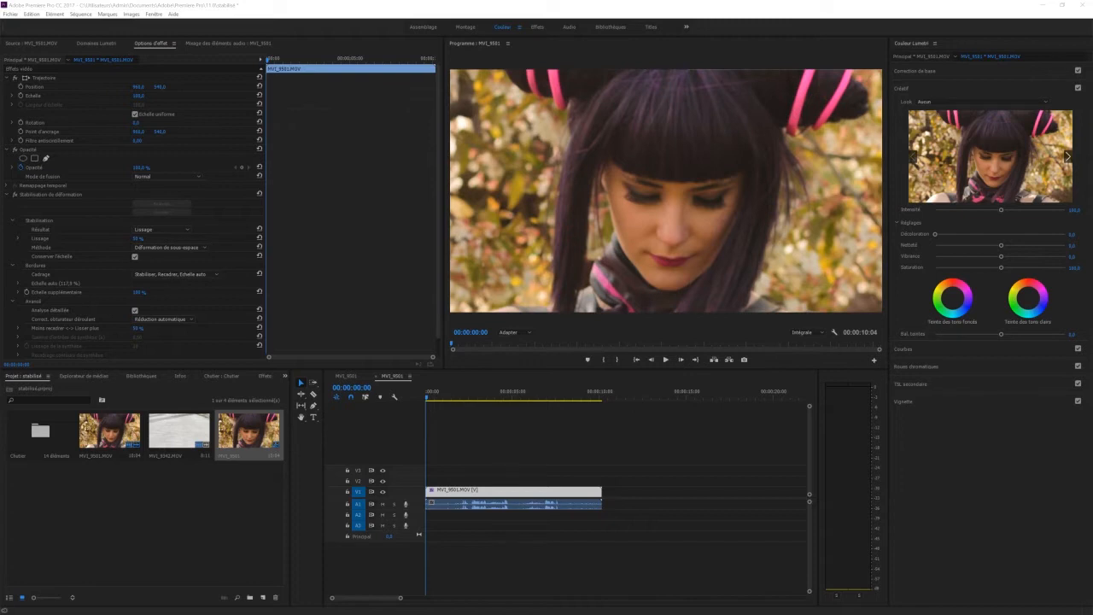
# Set the stabilisation effect's Lissage to 10 %
pyautogui.click(137, 238)
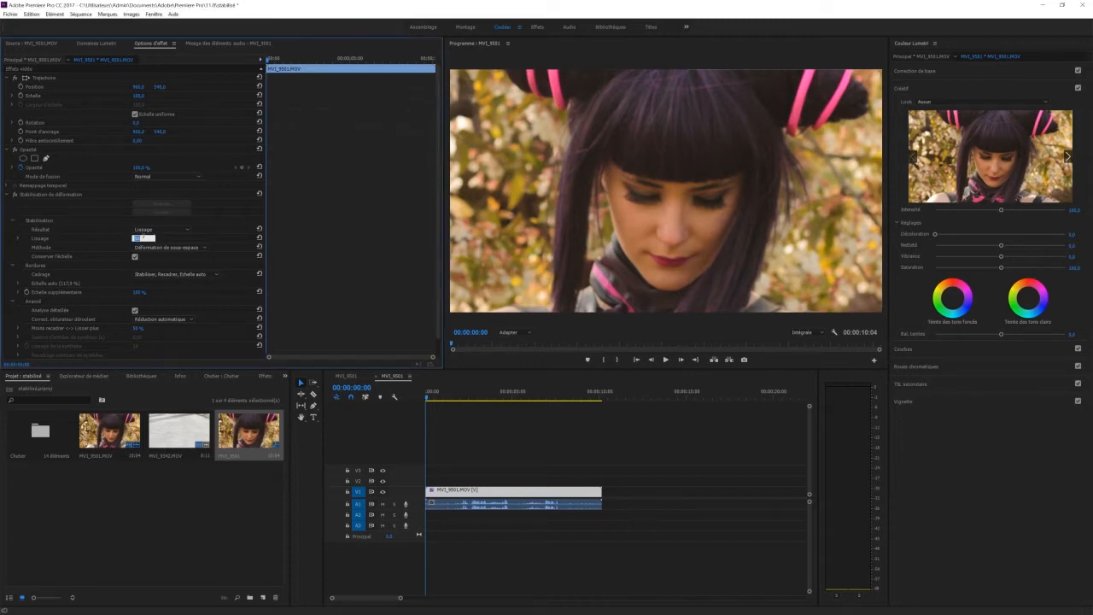
pyautogui.write('10')
pyautogui.press('Return')
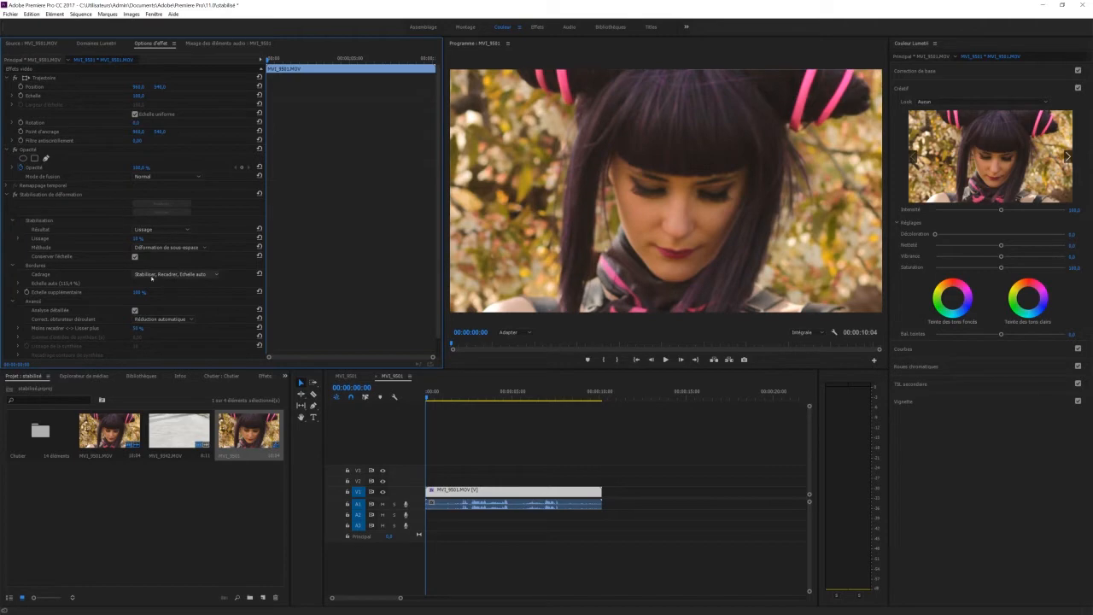
# Play the stabilised sequence from the start to review the smoothing
pyautogui.press('space')
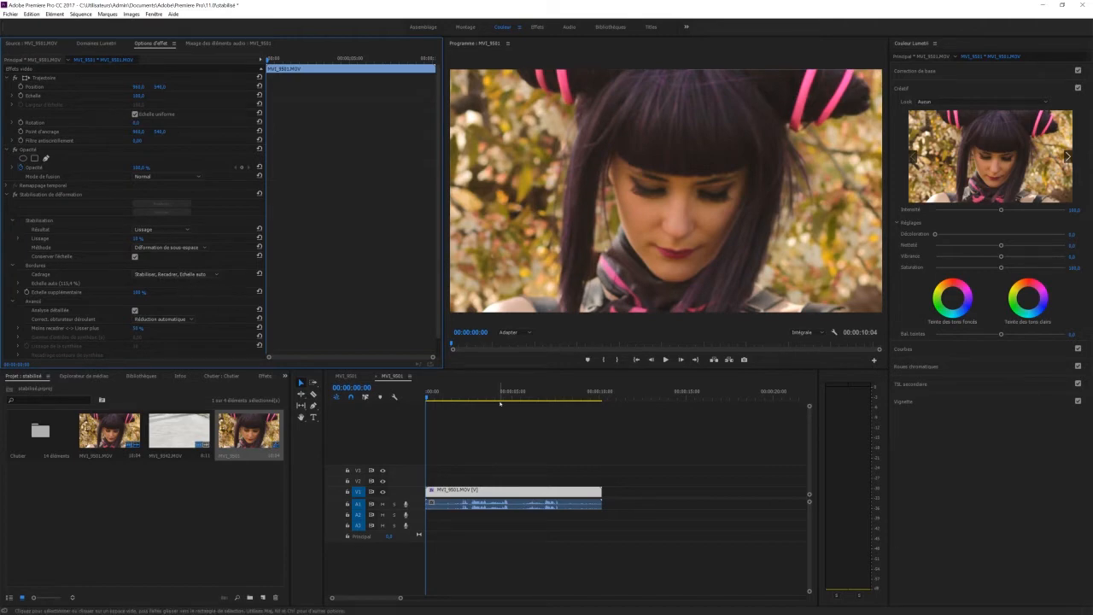
pyautogui.moveTo(432, 400)
pyautogui.mouseDown()
pyautogui.moveTo(590, 405)
pyautogui.moveTo(423, 408)
pyautogui.mouseUp()
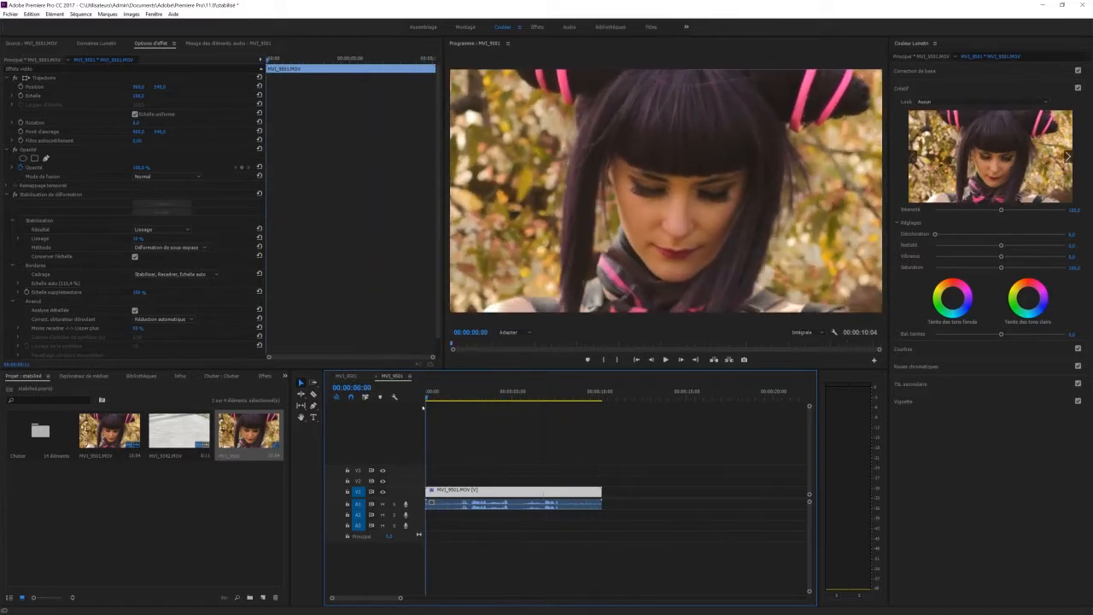
pyautogui.press('space')
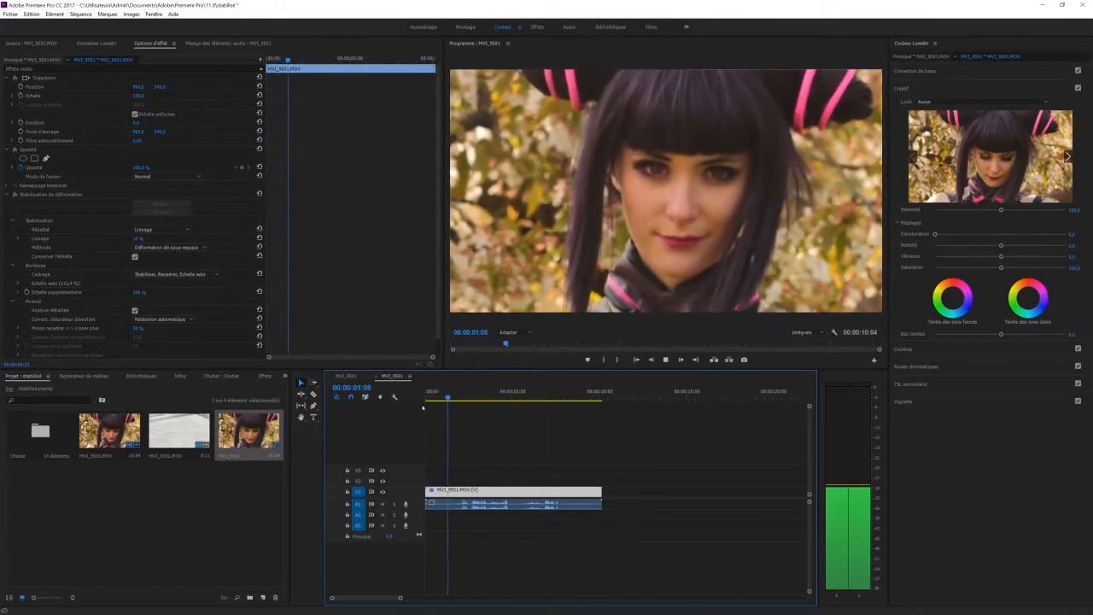
pyautogui.press('space')
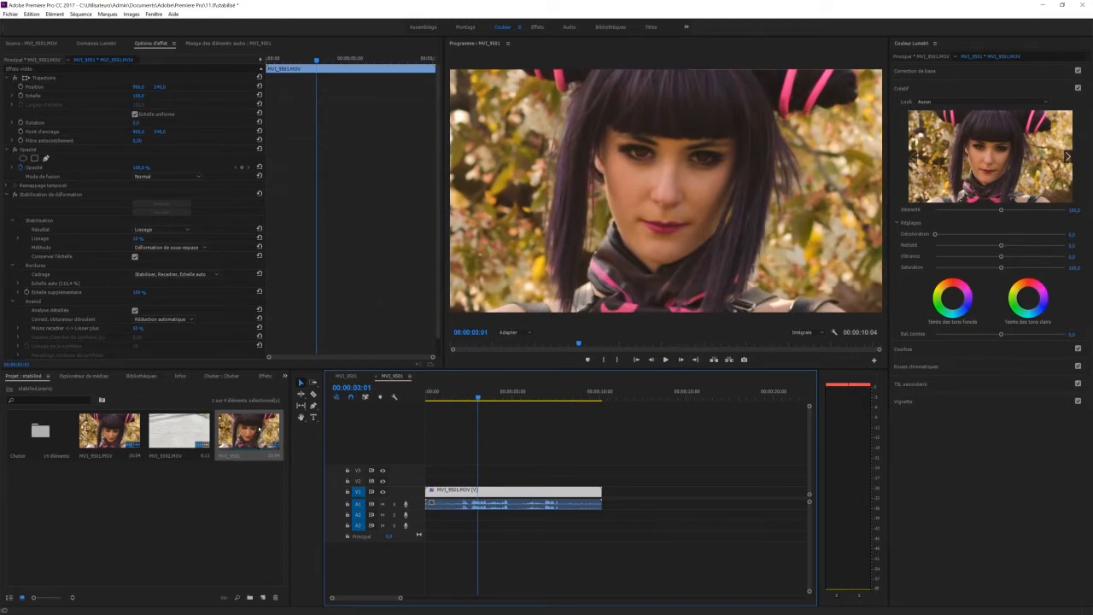
# Nest the stabilised sequence in a new sequence, remove the part before 00:00:06:06 and place the remainder at the start
pyautogui.moveTo(249, 431); pyautogui.dragTo(263, 596)
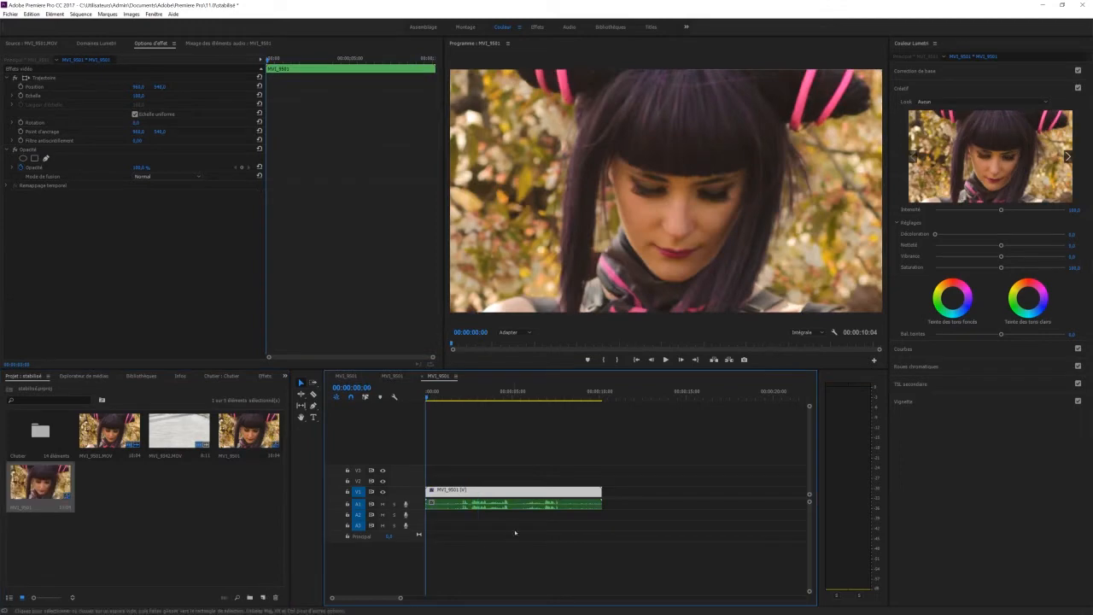
pyautogui.click(533, 396)
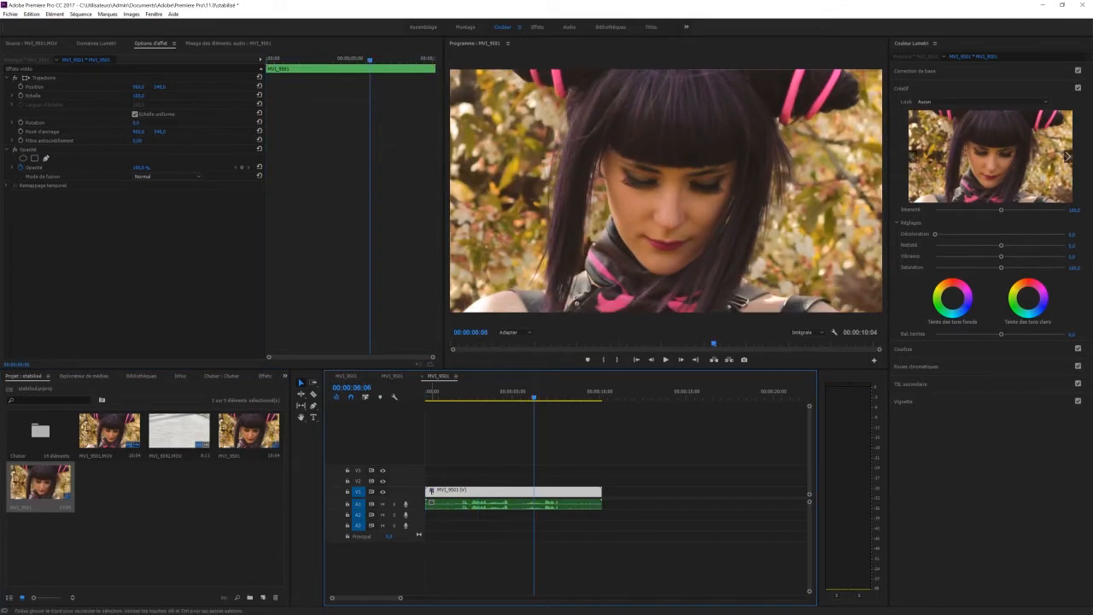
pyautogui.moveTo(428, 491); pyautogui.dragTo(457, 505)
pyautogui.click(563, 505)
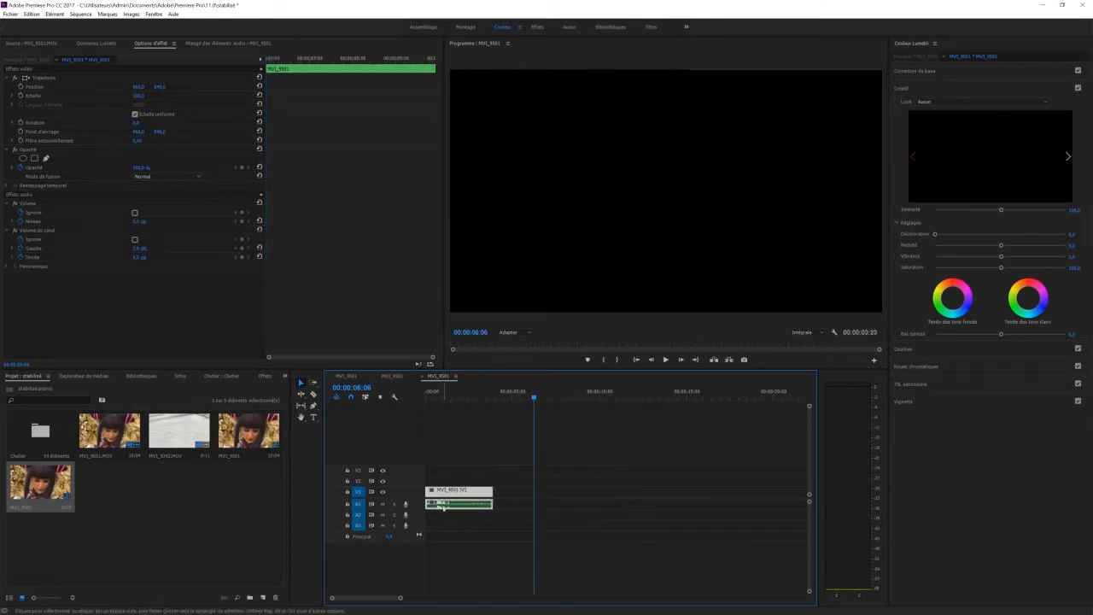
# Apply Stabilisation de déformation to the trimmed nested clip, with Lissage at 5 % and Conserver l'échelle enabled
pyautogui.click(262, 375)
pyautogui.moveTo(311, 468); pyautogui.dragTo(458, 492)
pyautogui.click(140, 238)
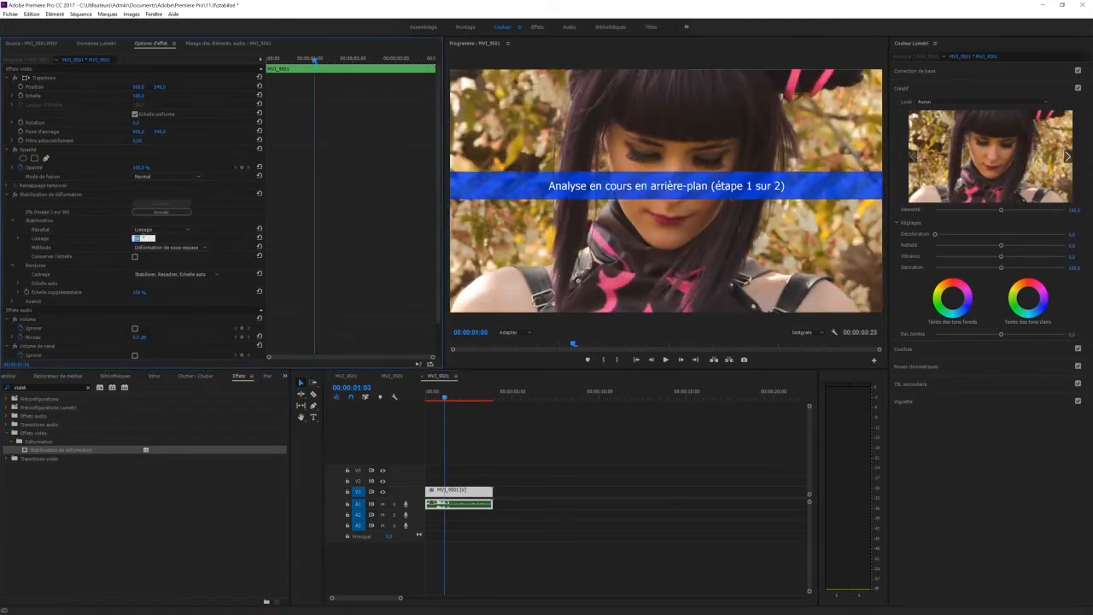
pyautogui.write('5')
pyautogui.click(134, 257)
pyautogui.click(13, 301)
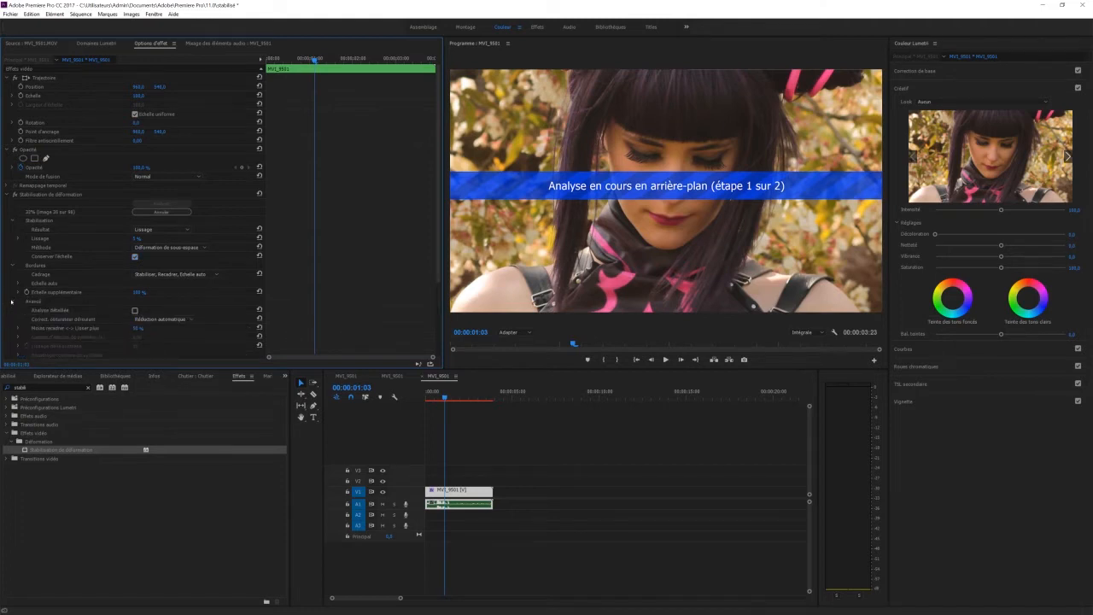
pyautogui.click(13, 301)
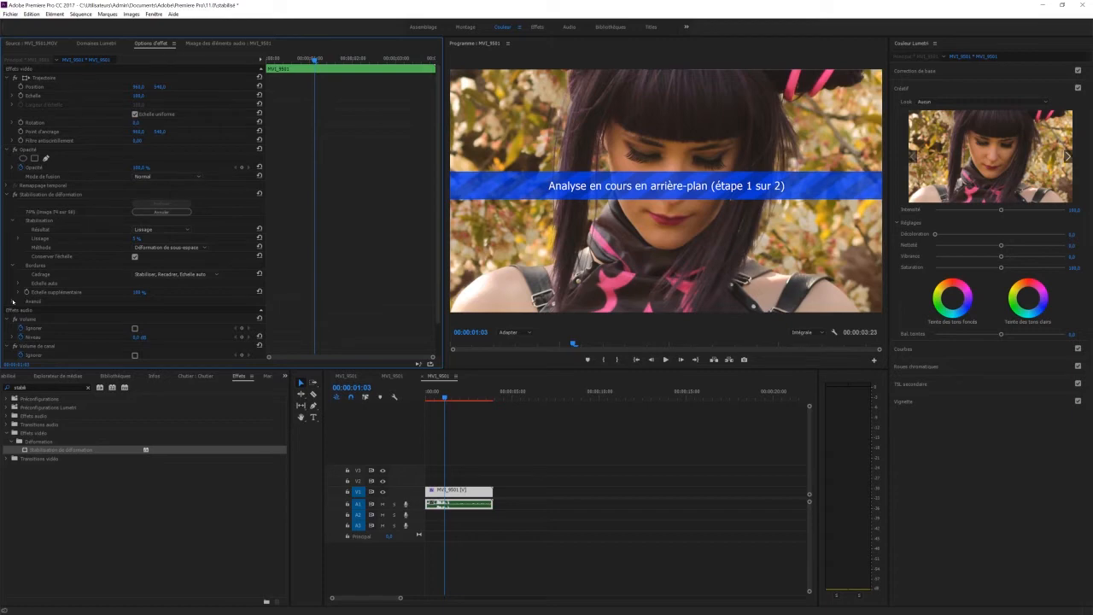
# Play the trimmed nested clip from the start to review its second stabilisation pass
pyautogui.moveTo(444, 397); pyautogui.dragTo(418, 399)
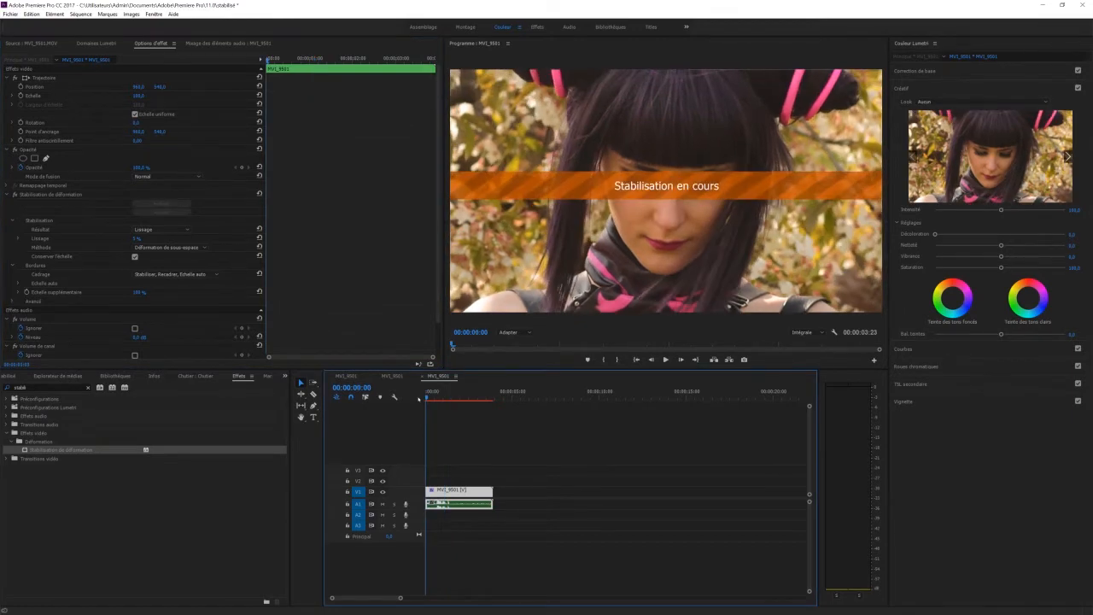
pyautogui.press('space')
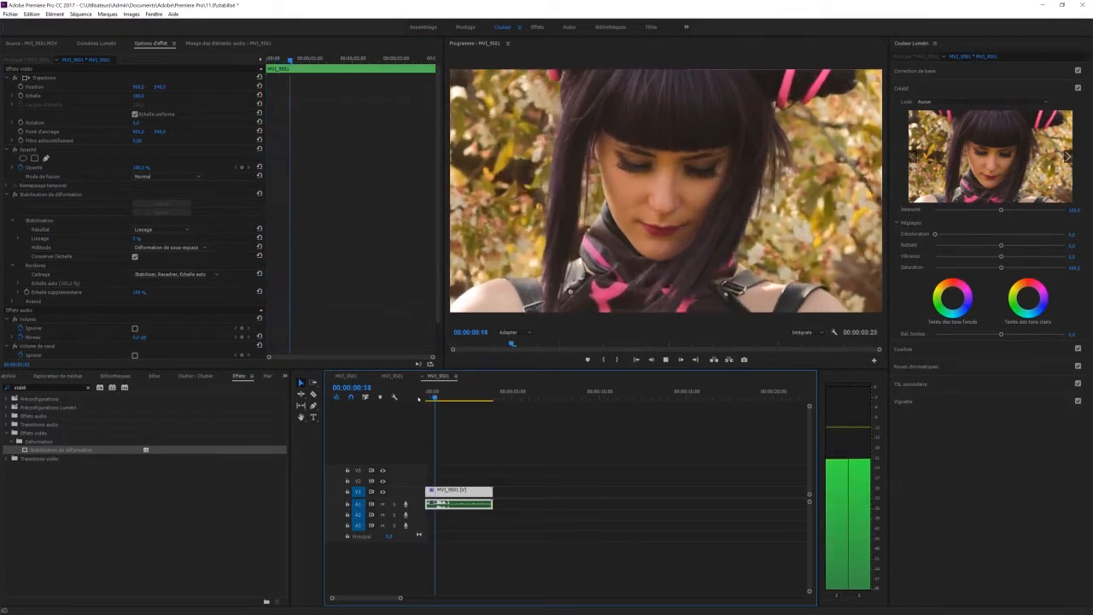
pyautogui.press('space')
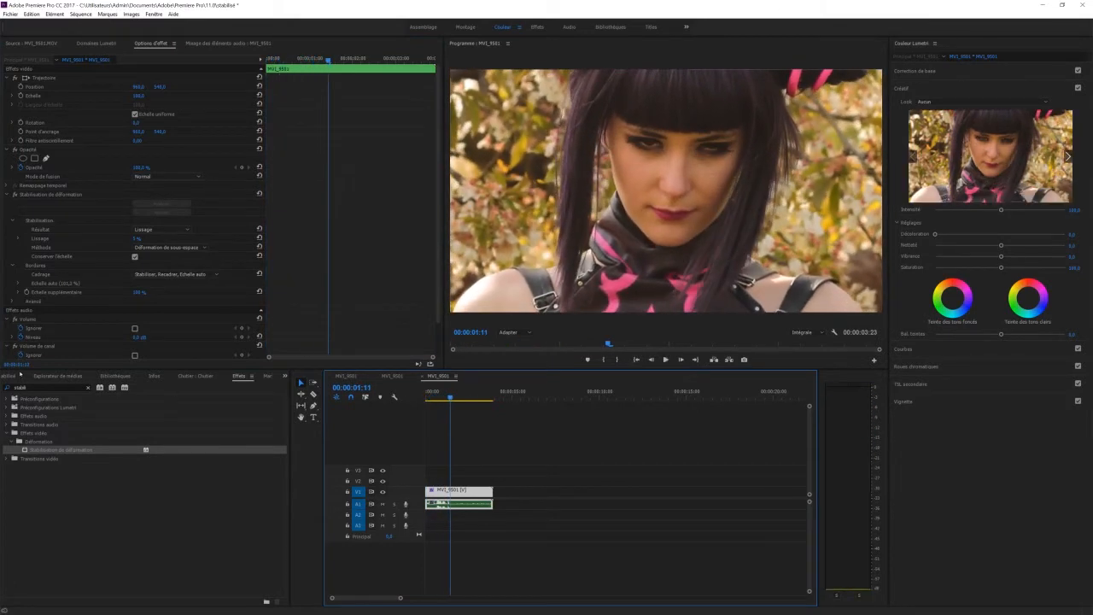
# Increase the Lissage value of the nested clip's stabilisation effect
pyautogui.click(138, 239)
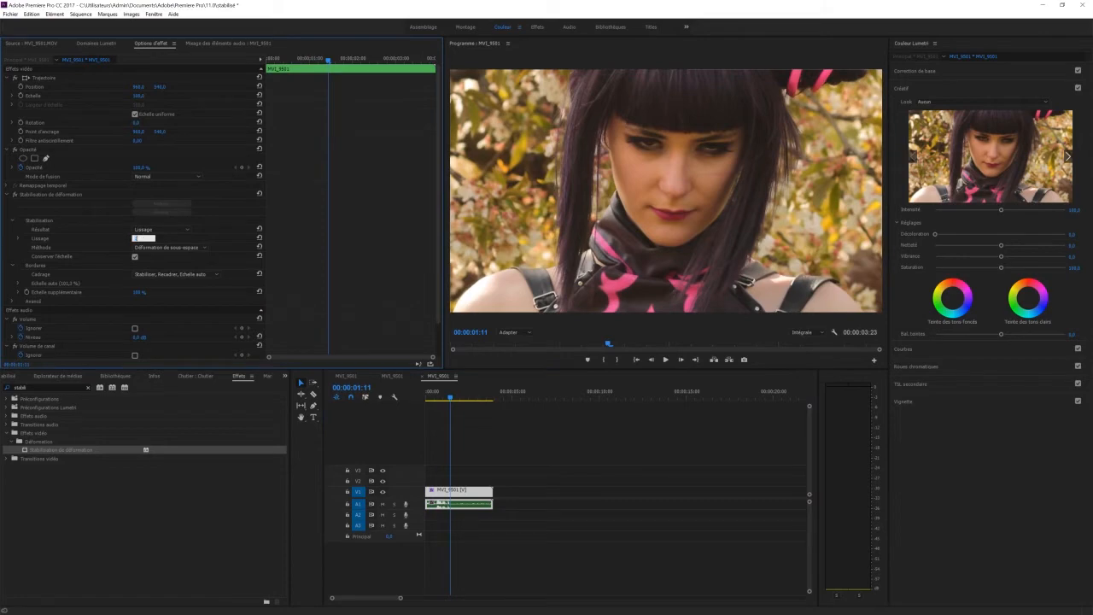
pyautogui.press('Return')
pyautogui.click(510, 429)
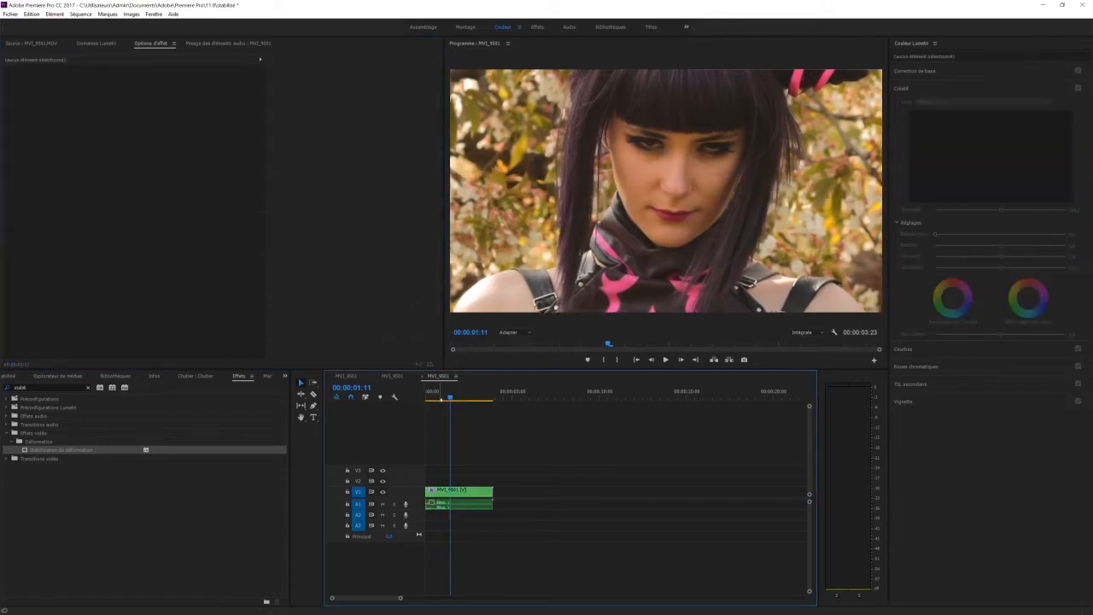
# Replay the beginning of the nested clip to check the stronger smoothing
pyautogui.moveTo(441, 398); pyautogui.dragTo(381, 398)
pyautogui.press('space')
pyautogui.press('space')
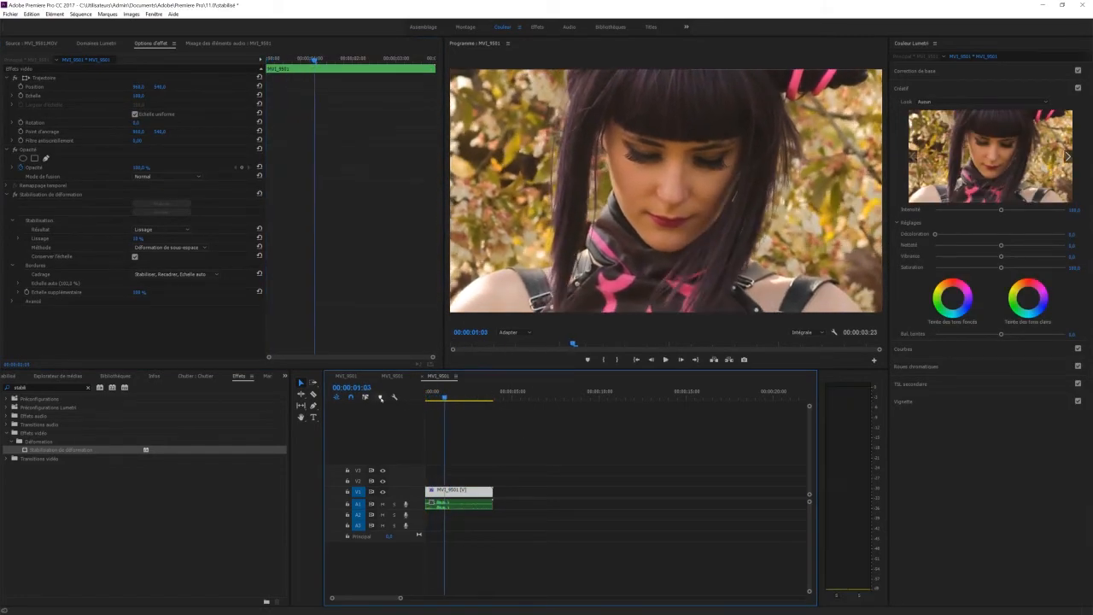
# Nest the twice-stabilised sequence in another new sequence and apply Stabilisation de déformation to the nested clip
pyautogui.click(17, 376)
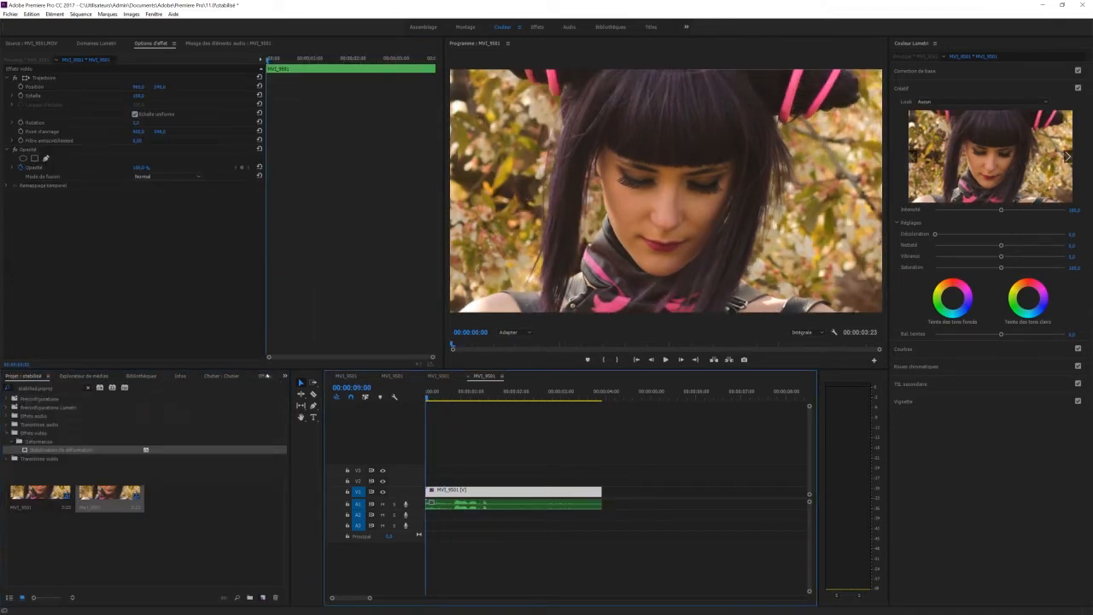
pyautogui.click(264, 375)
pyautogui.doubleClick(55, 451)
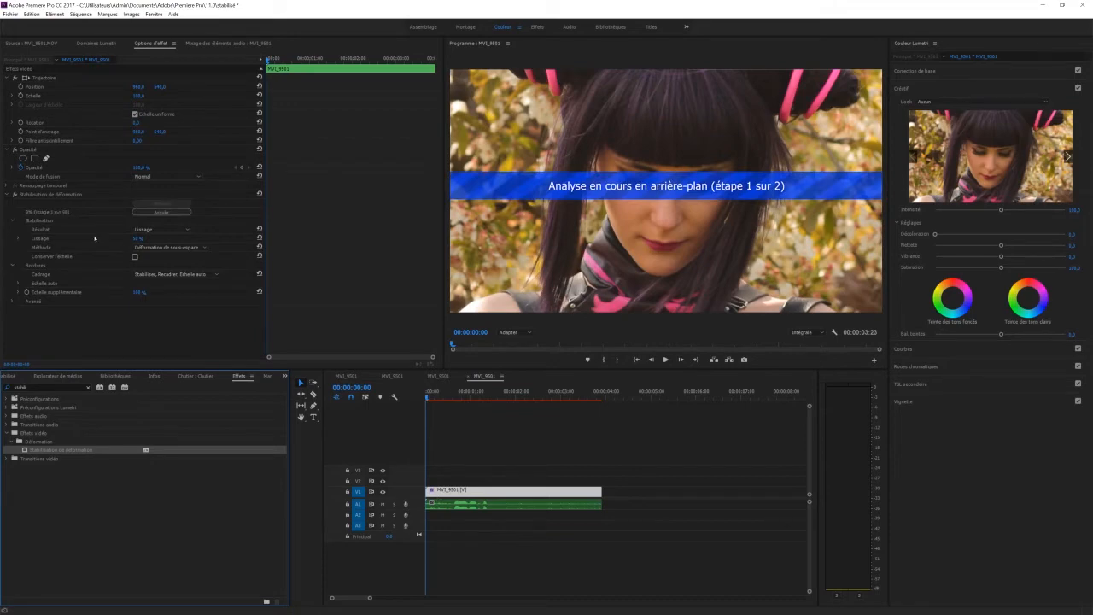
# Enable Conserver l'échelle and adjust Lissage for the newly nested clip's stabilisation, and play the sequence to review the pass
pyautogui.click(134, 256)
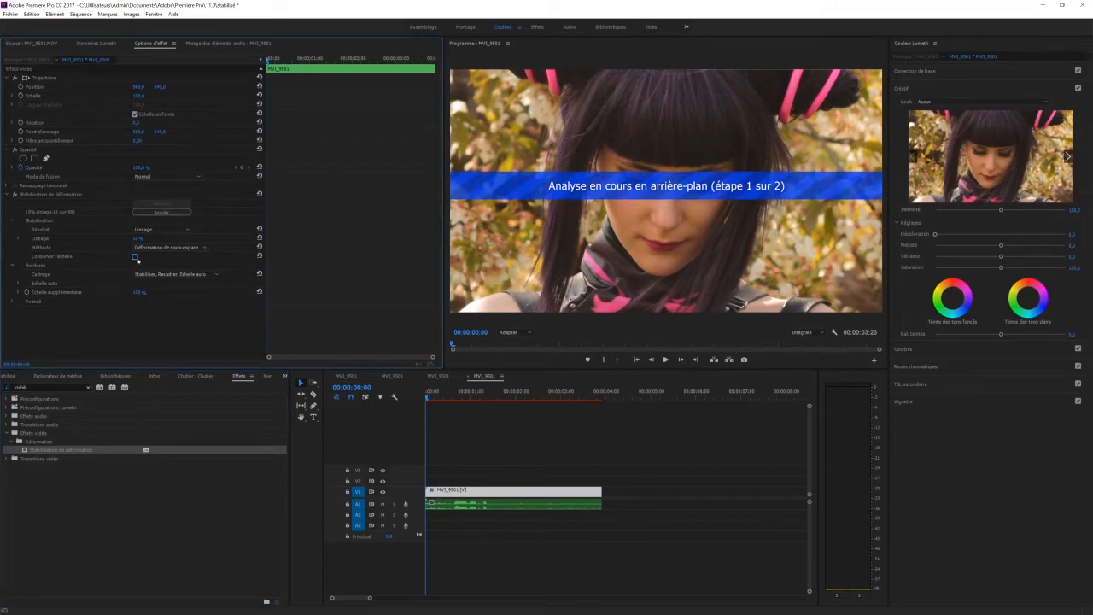
pyautogui.click(139, 237)
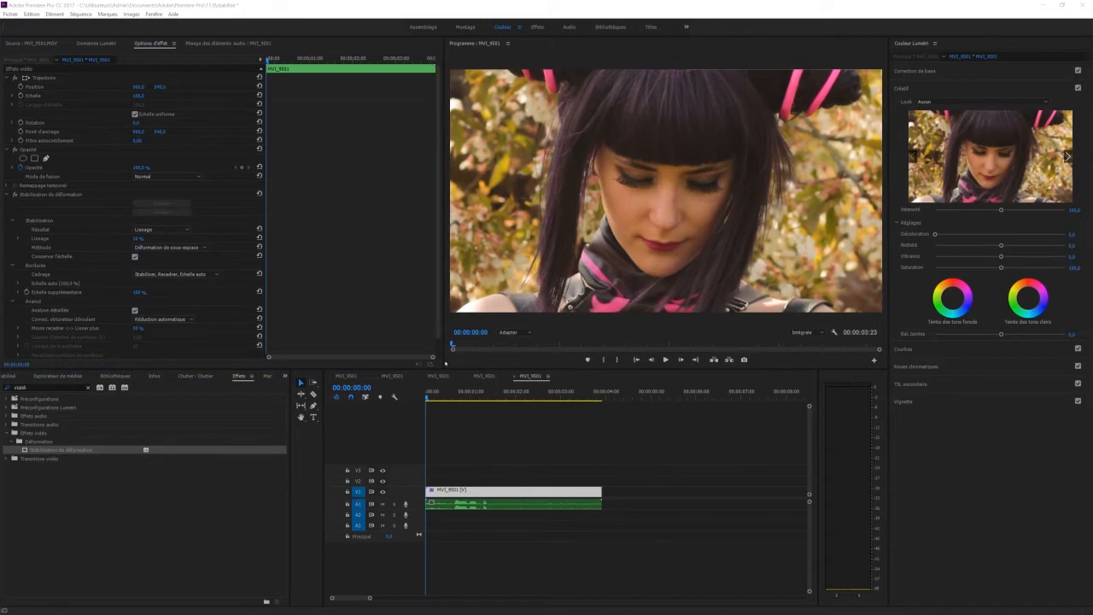
pyautogui.press('space')
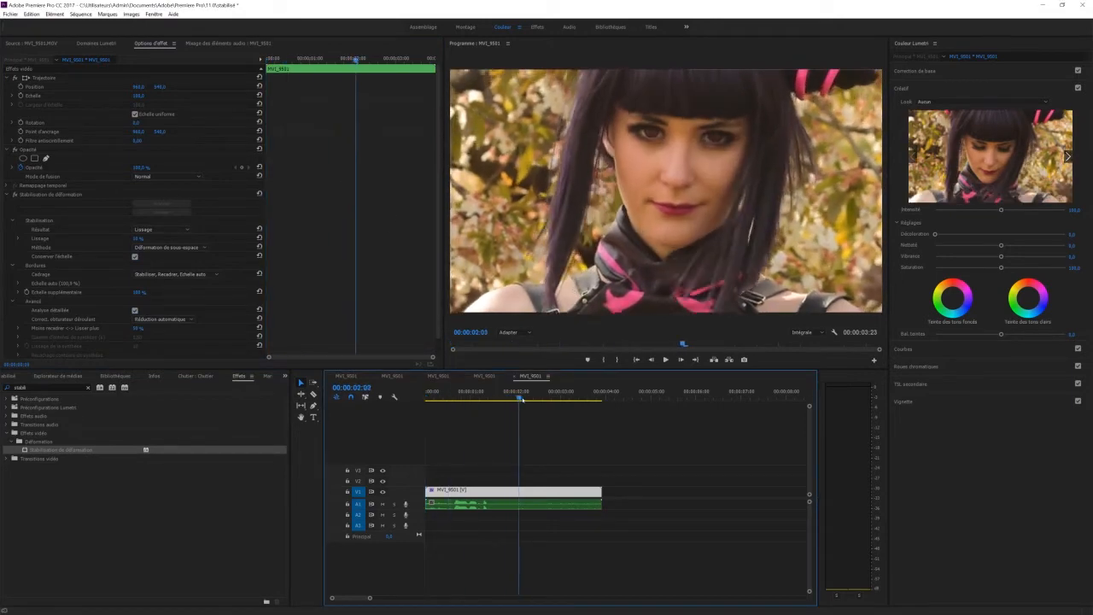
pyautogui.press('space')
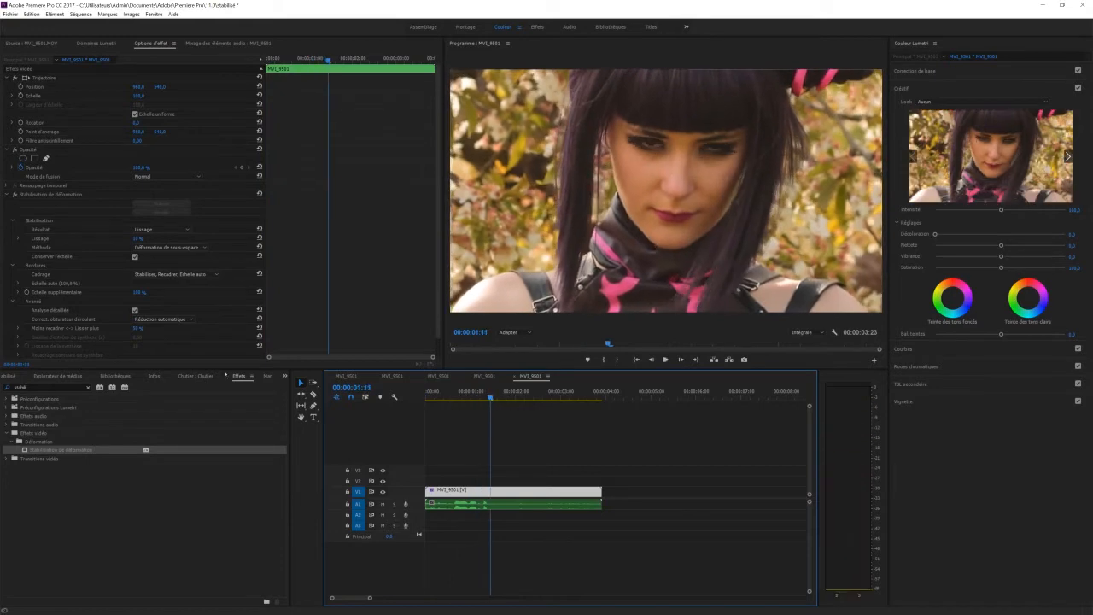
# Raise the Moins recadrer <-> Lisser plus value of the nested clip's stabilisation and replay the sequence from its start
pyautogui.moveTo(138, 329); pyautogui.dragTo(158, 329)
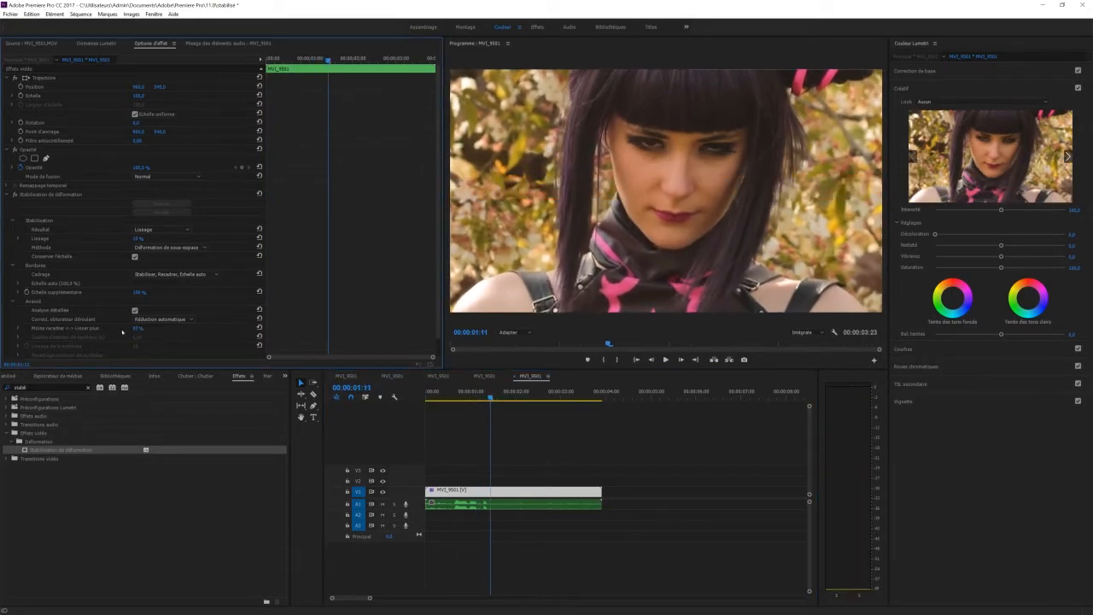
pyautogui.moveTo(437, 394); pyautogui.dragTo(379, 396)
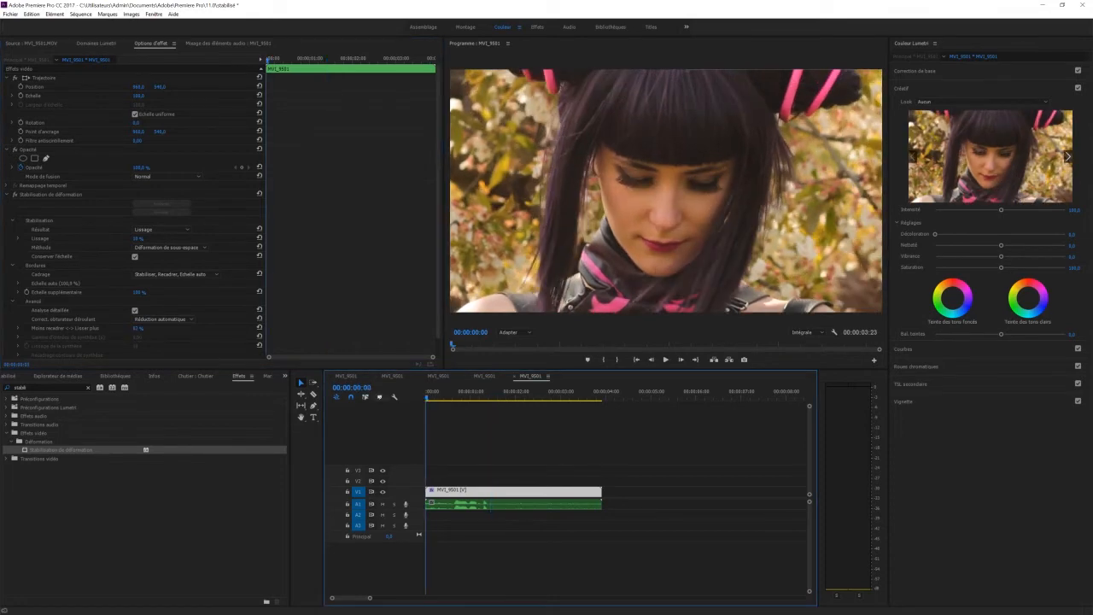
pyautogui.press('space')
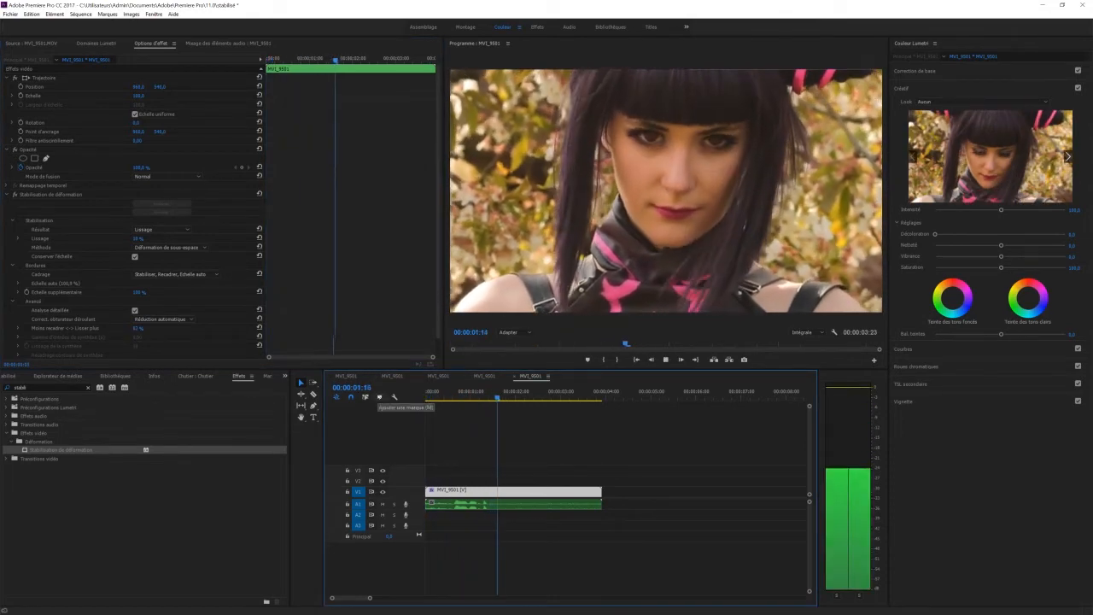
pyautogui.press('space')
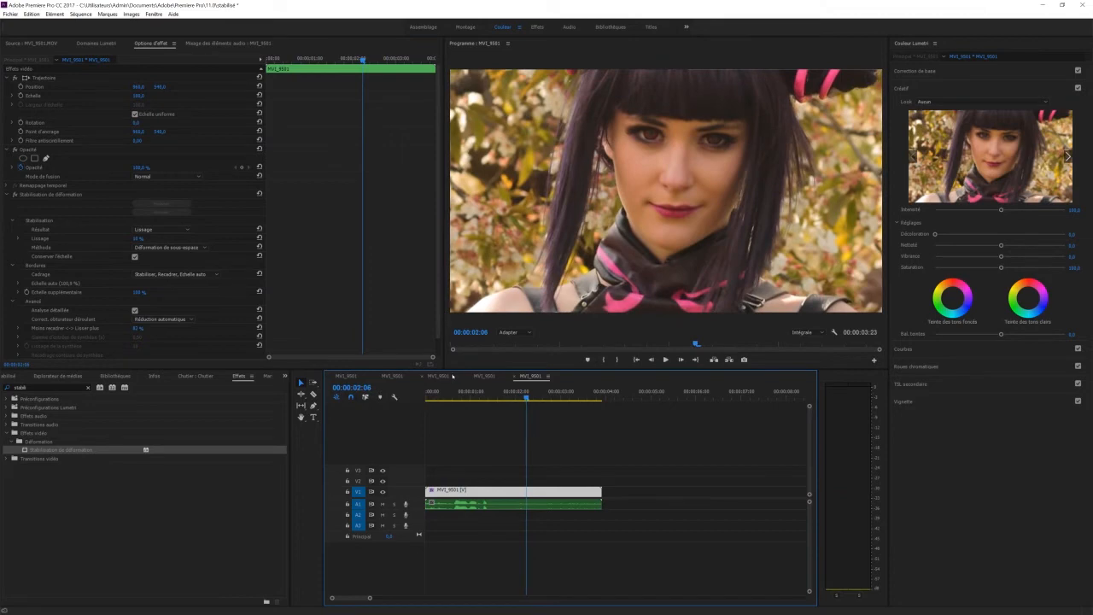
# Create a new sequence from the MVI_9342.MOV footage and apply Stabilisation de déformation to its clip
pyautogui.click(28, 376)
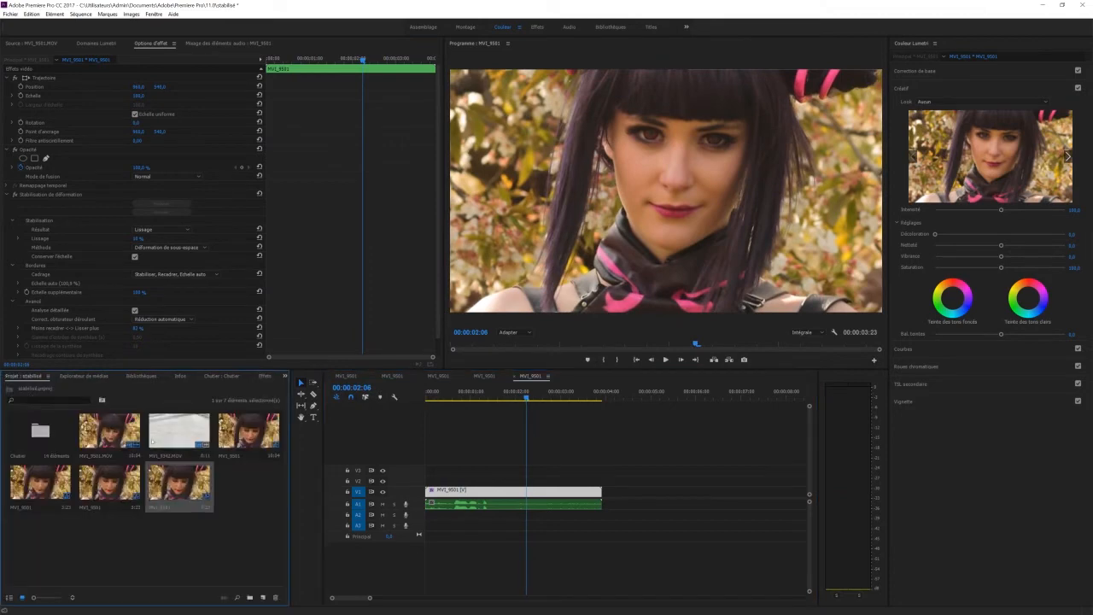
pyautogui.click(179, 433)
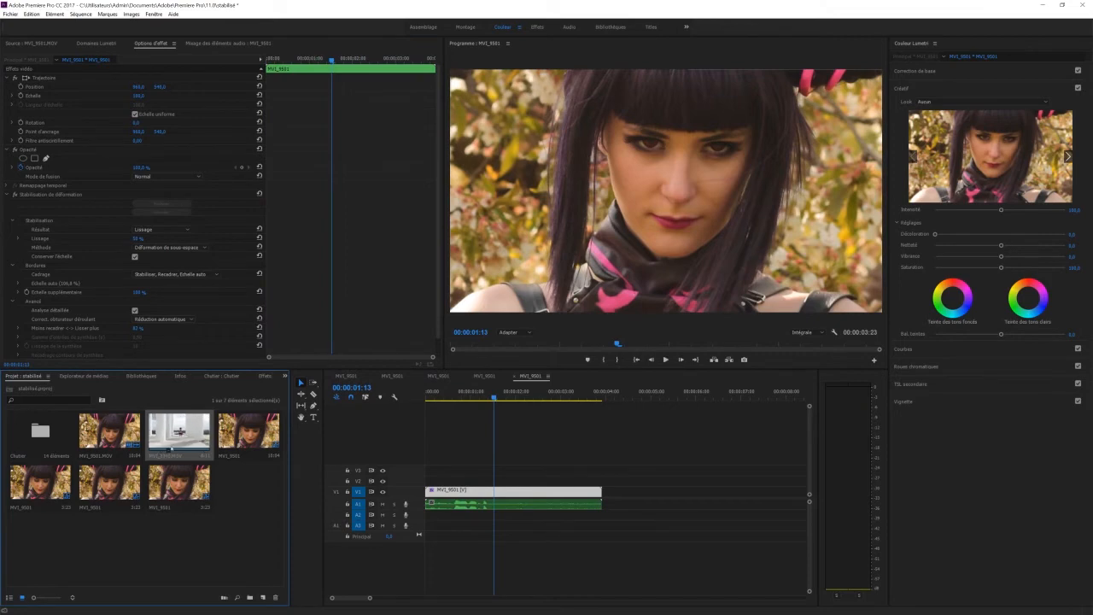
pyautogui.moveTo(265, 607); pyautogui.dragTo(263, 598)
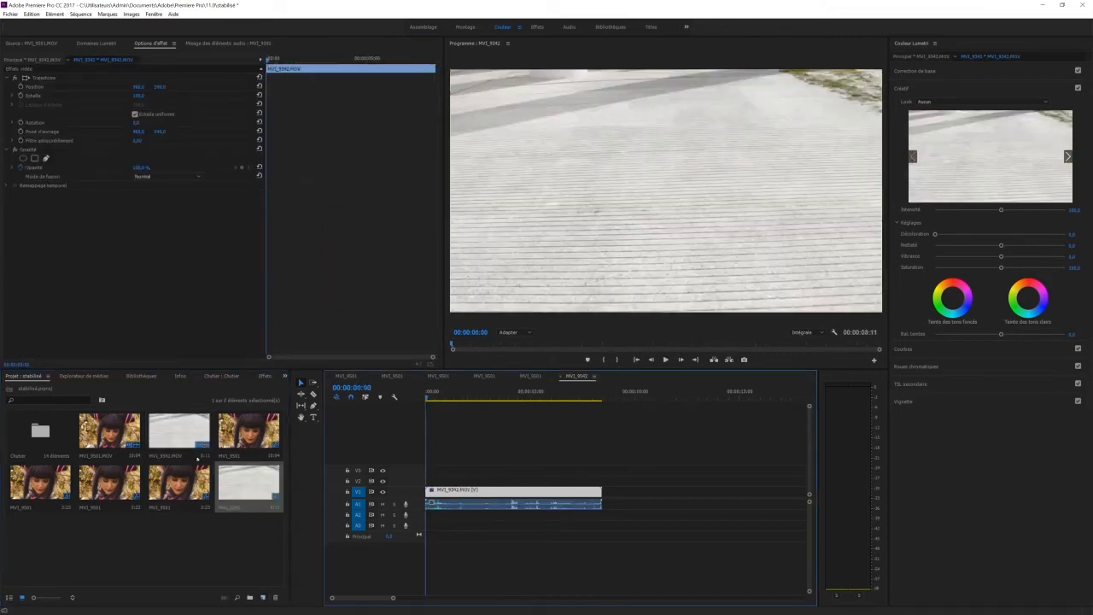
pyautogui.click(263, 377)
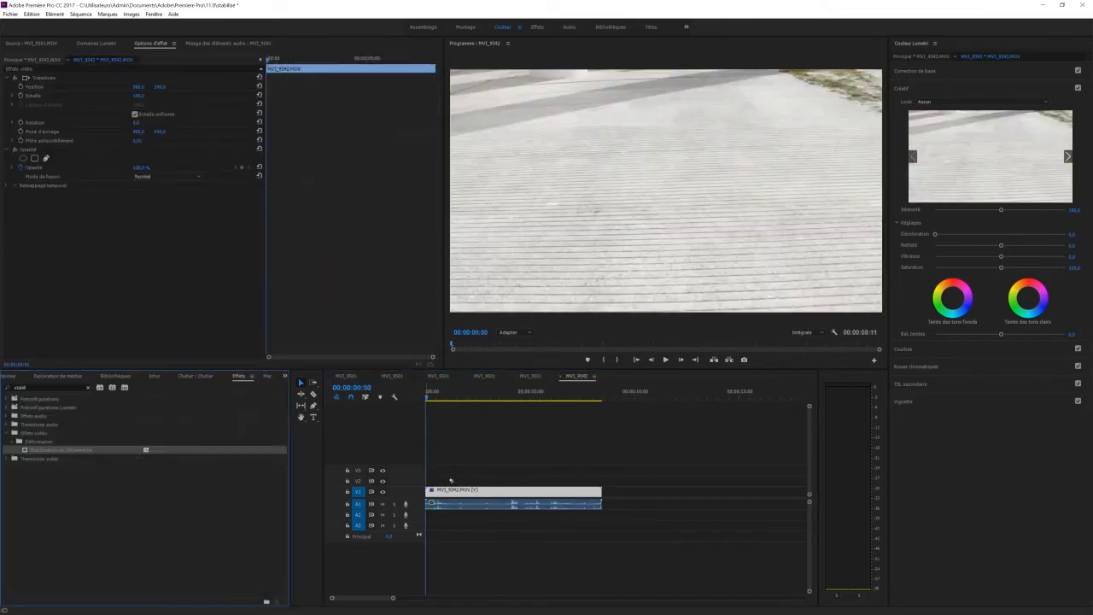
pyautogui.moveTo(450, 481)
pyautogui.mouseDown()
pyautogui.moveTo(427, 490)
pyautogui.moveTo(452, 491)
pyautogui.moveTo(435, 492)
pyautogui.mouseUp()
# Delete the audio of the MVI_9342.MOV clip and trim the clip to about 5 seconds
pyautogui.click(456, 505)
pyautogui.press('Delete')
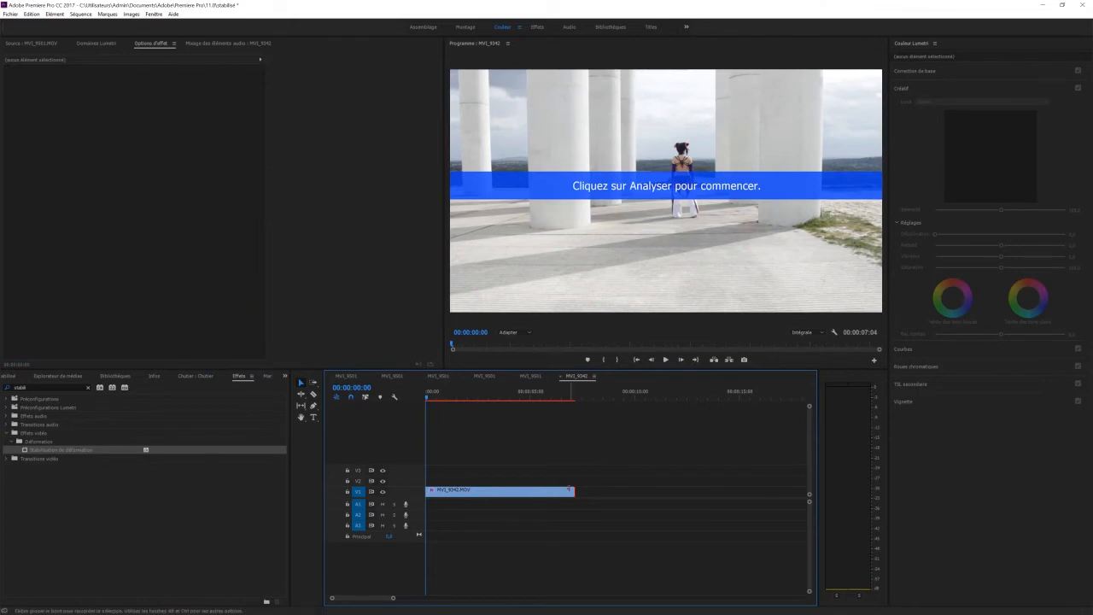
pyautogui.moveTo(569, 490); pyautogui.dragTo(525, 491)
# Analyse the trimmed MVI_9342.MOV clip for stabilisation with Analyse détaillée and Conserver l'échelle enabled
pyautogui.click(492, 492)
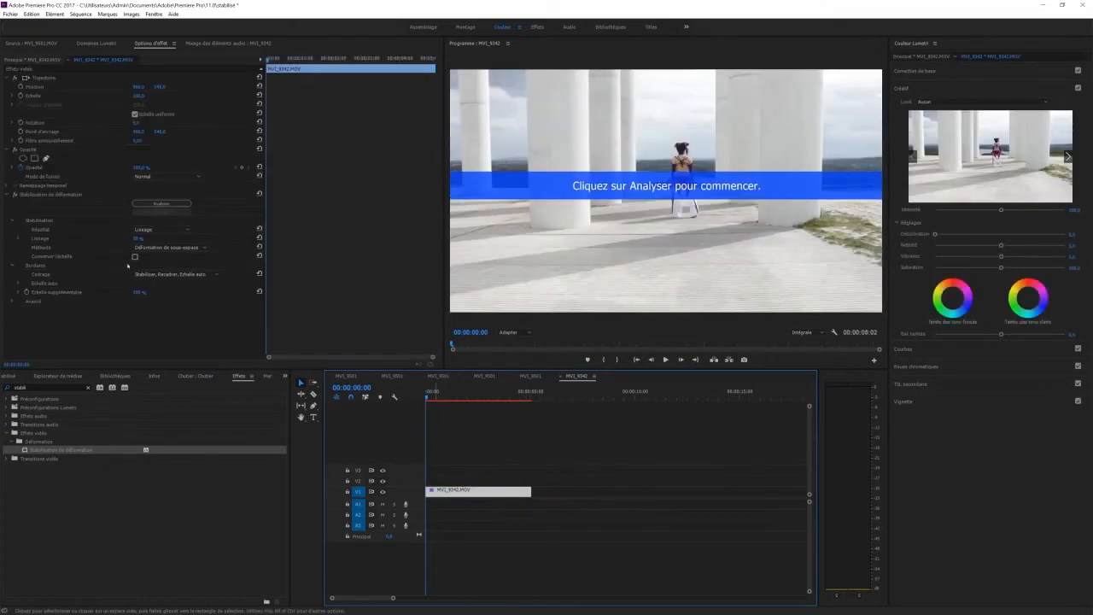
pyautogui.click(162, 203)
pyautogui.click(18, 302)
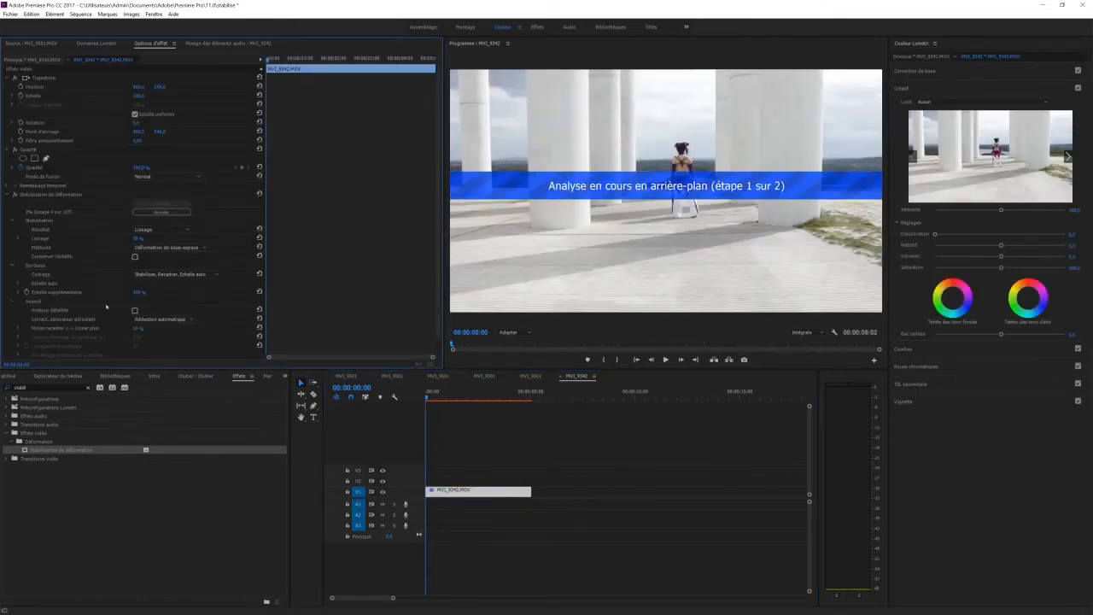
pyautogui.click(134, 310)
pyautogui.scroll(-1, 97, 275)
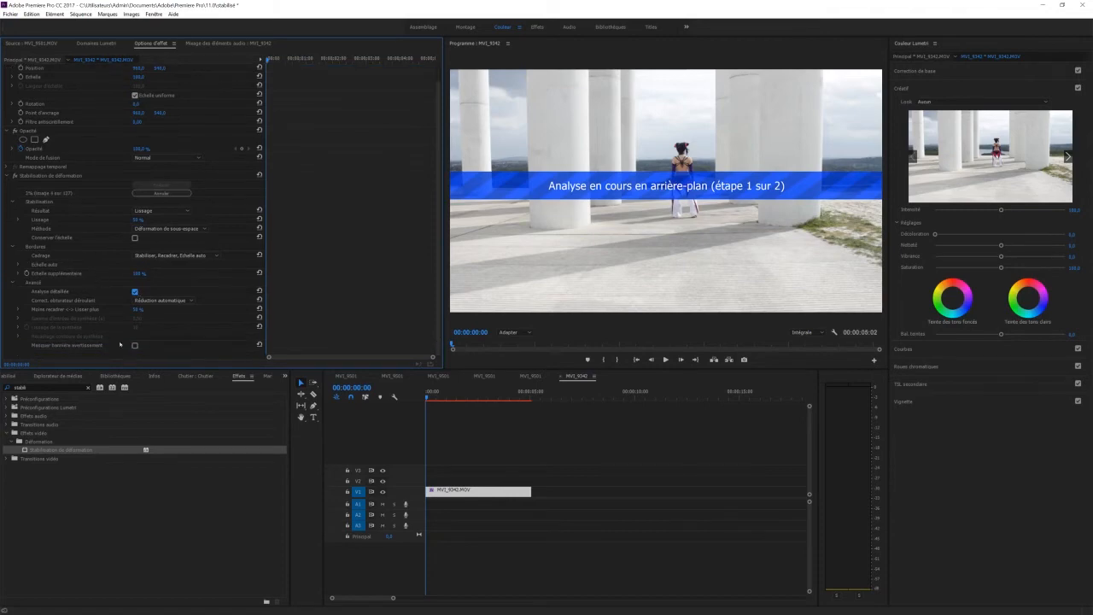
pyautogui.click(134, 238)
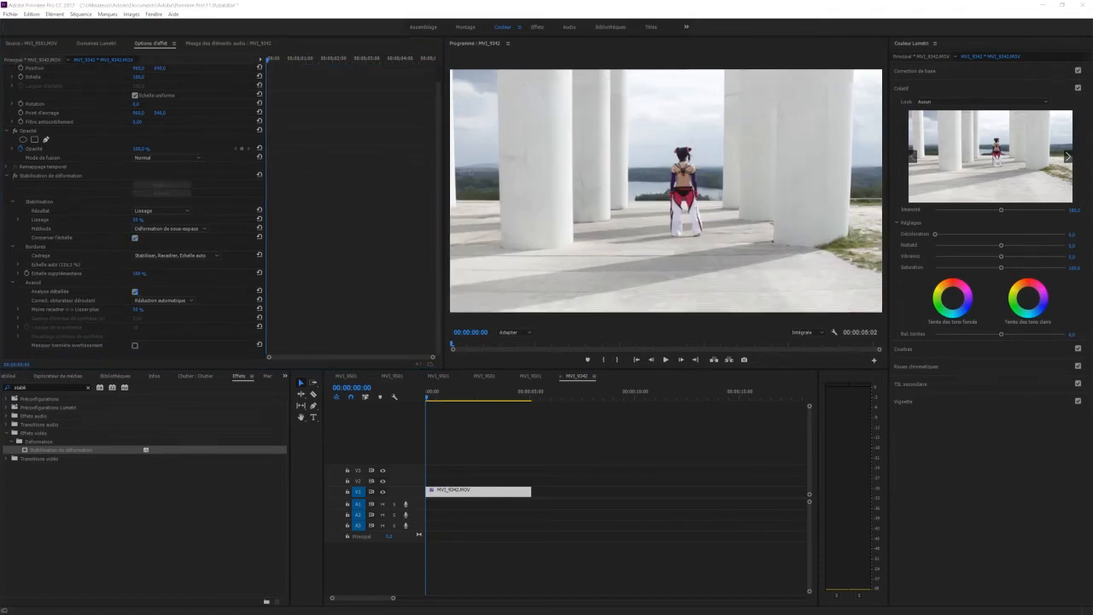
# Play the stabilised MVI_9342.MOV clip from the start to review the result
pyautogui.click(665, 360)
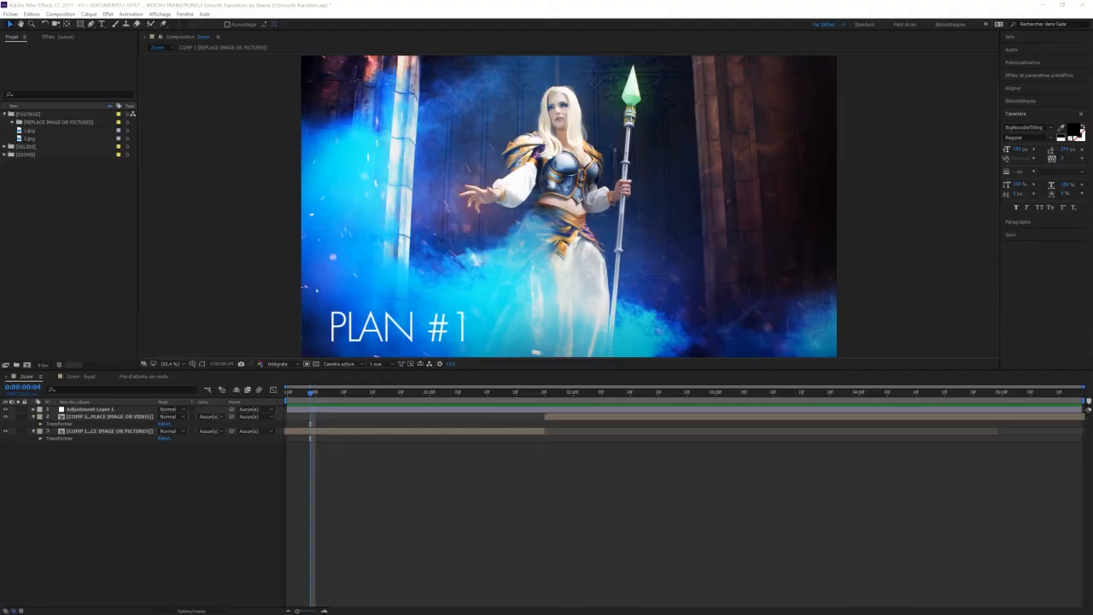
# Switch to After Effects and scrub through the Zoom and Zoom - Rotation compositions to examine the transitions
pyautogui.click(425, 398)
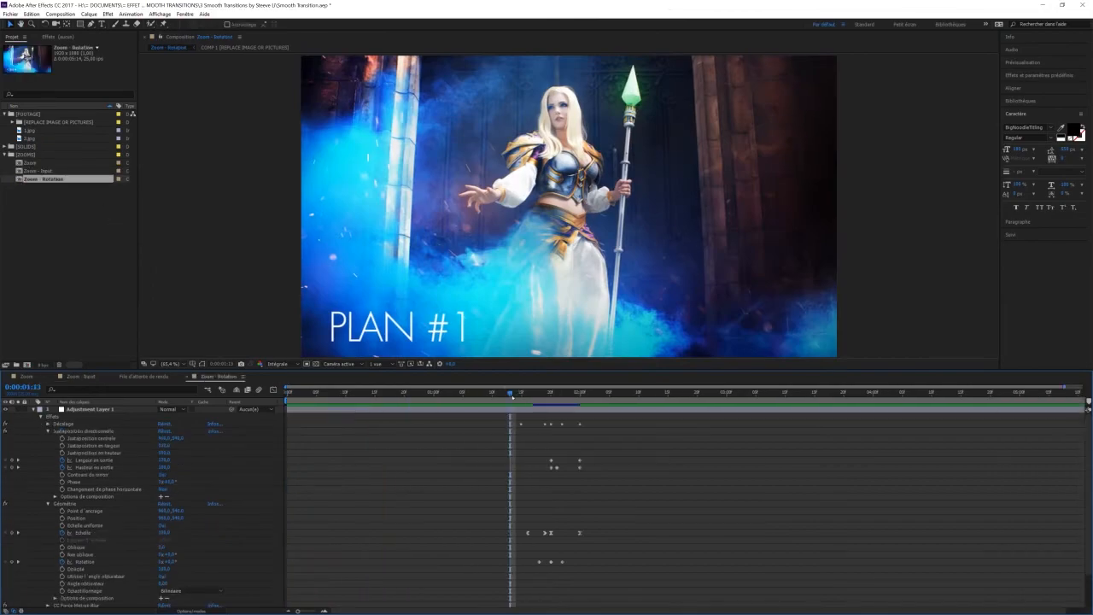
pyautogui.click(511, 394)
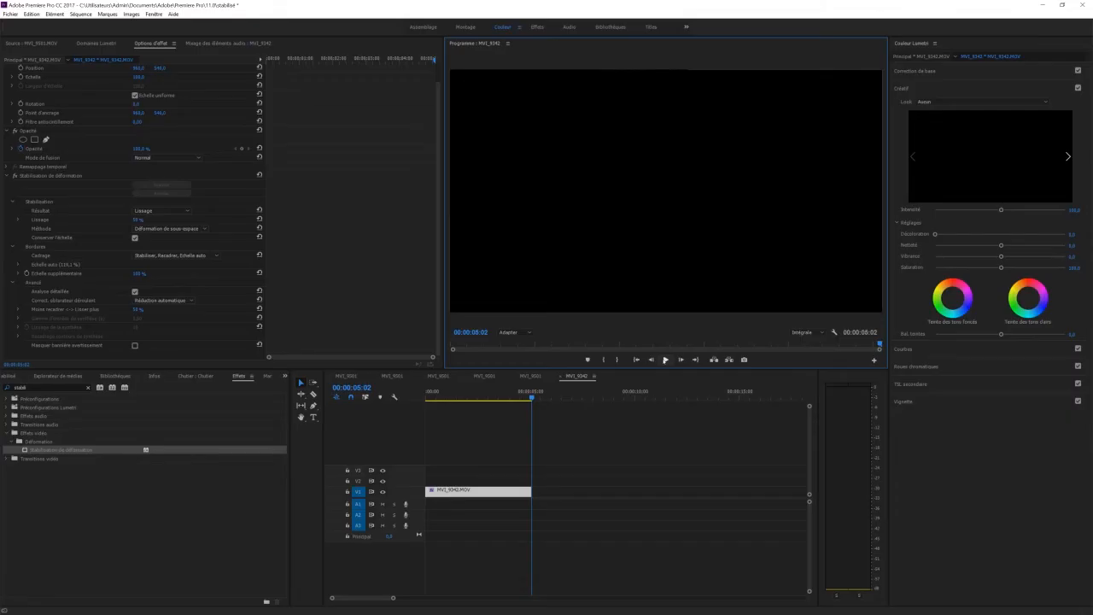